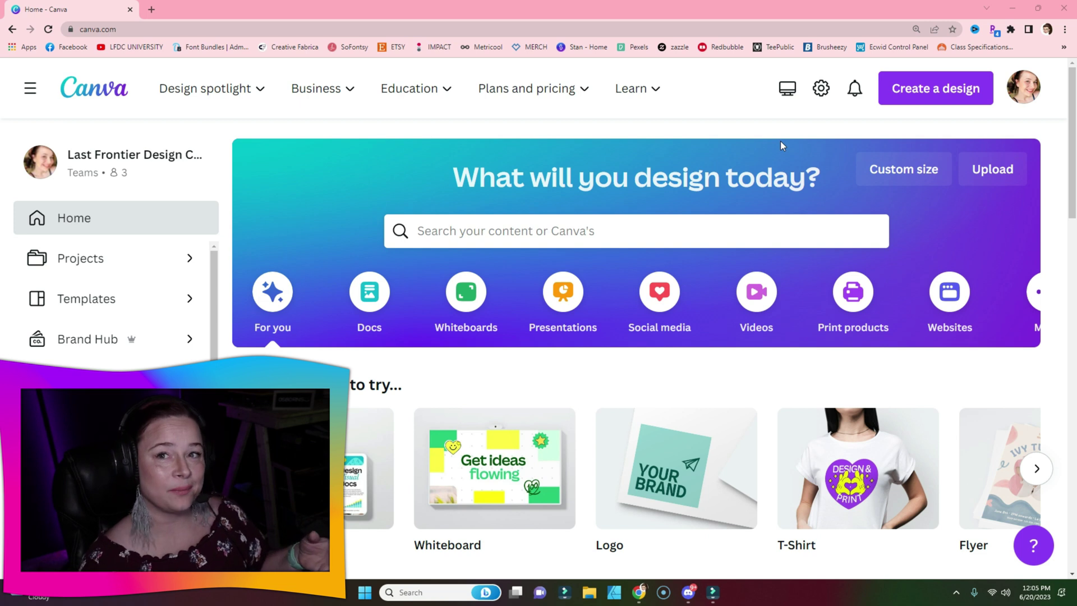
Step: Start a new custom-size design using the recent 3600 × 3600 px size
{"action": "left_click", "coordinate": [962, 87]}
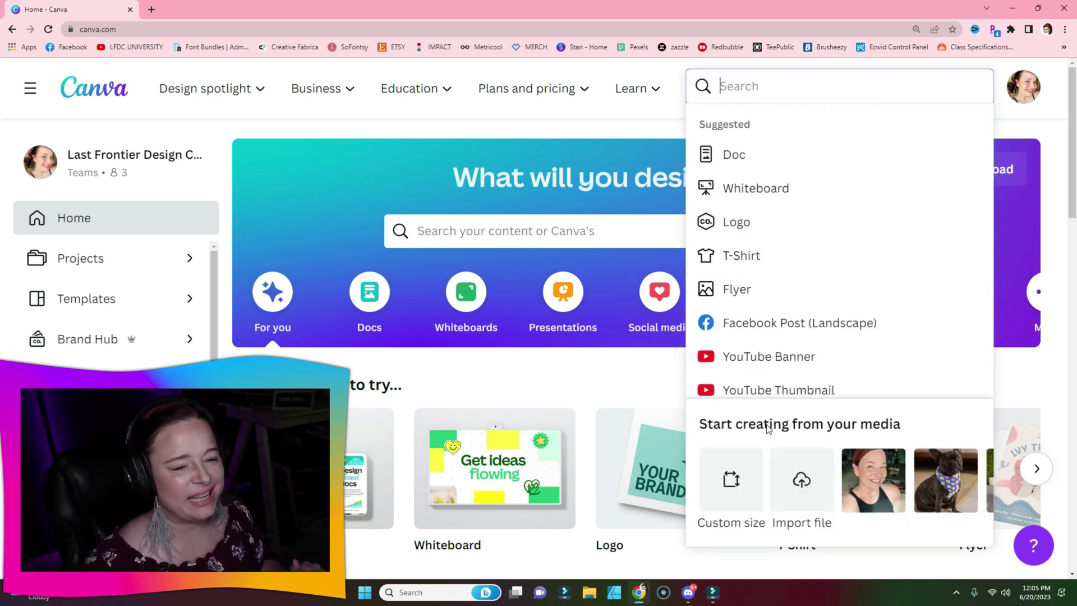
{"action": "left_click", "coordinate": [734, 481]}
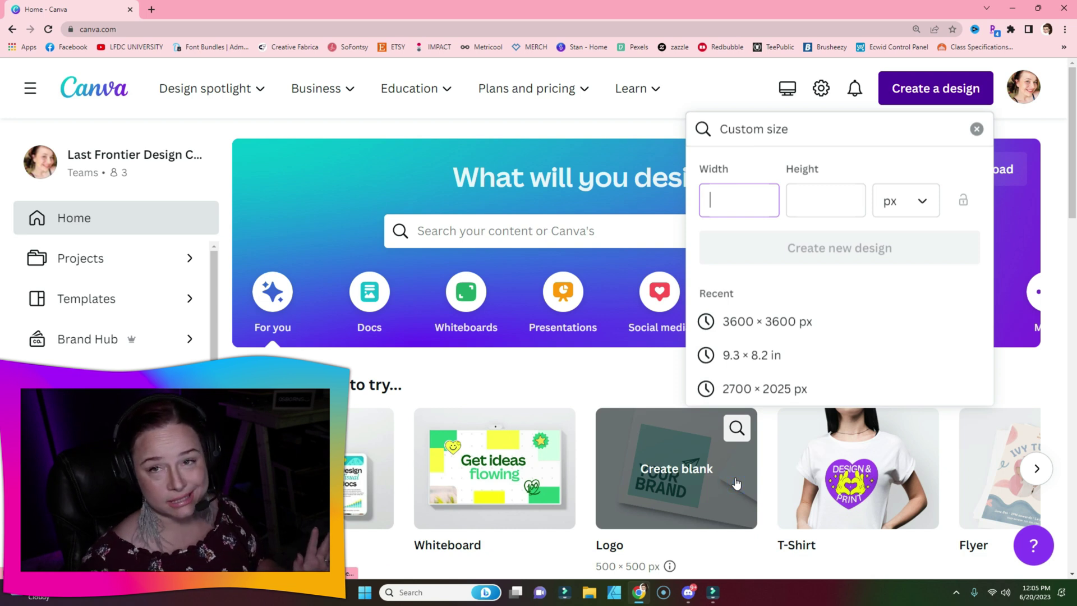
{"action": "left_click", "coordinate": [769, 327]}
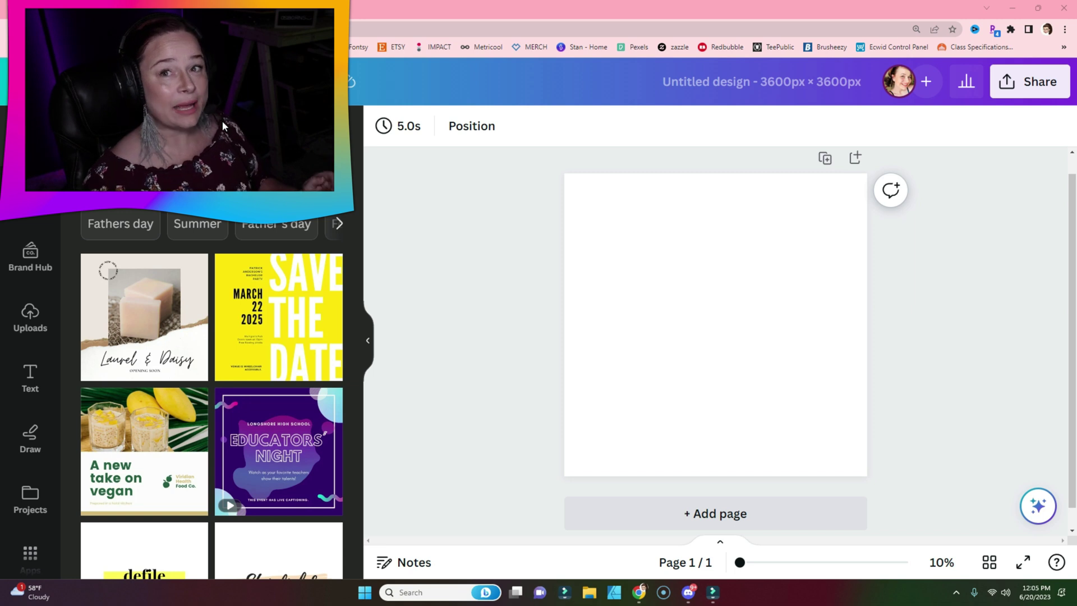
Step: Apply the 'Homelessness can affect anyone' template from the Templates panel to the page
{"action": "scroll", "coordinate": [300, 378], "scroll_direction": "down", "scroll_amount": 5}
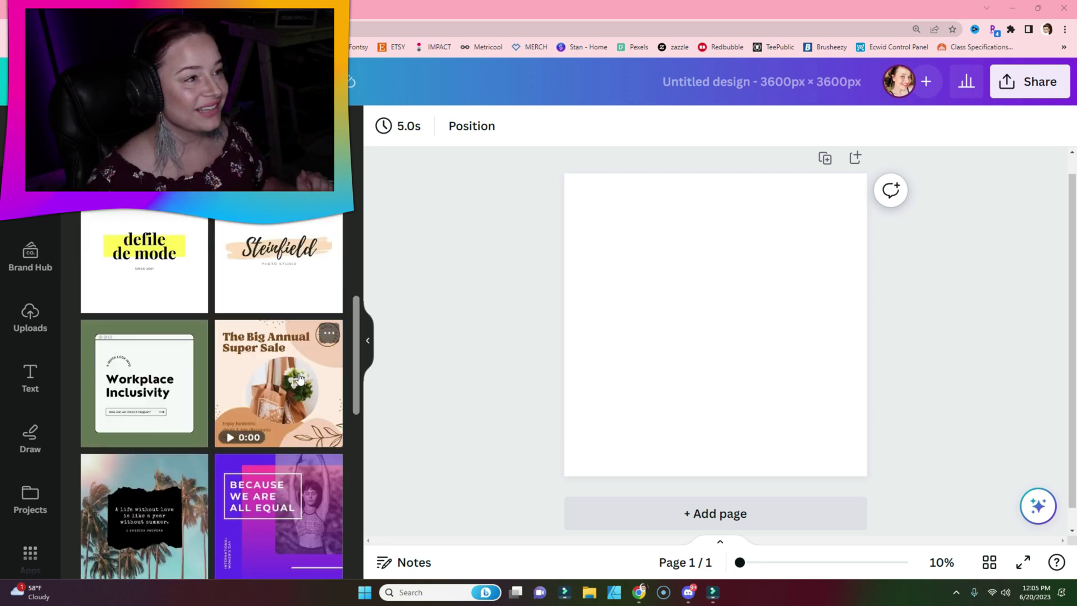
{"action": "scroll", "coordinate": [300, 379], "scroll_direction": "down", "scroll_amount": 4}
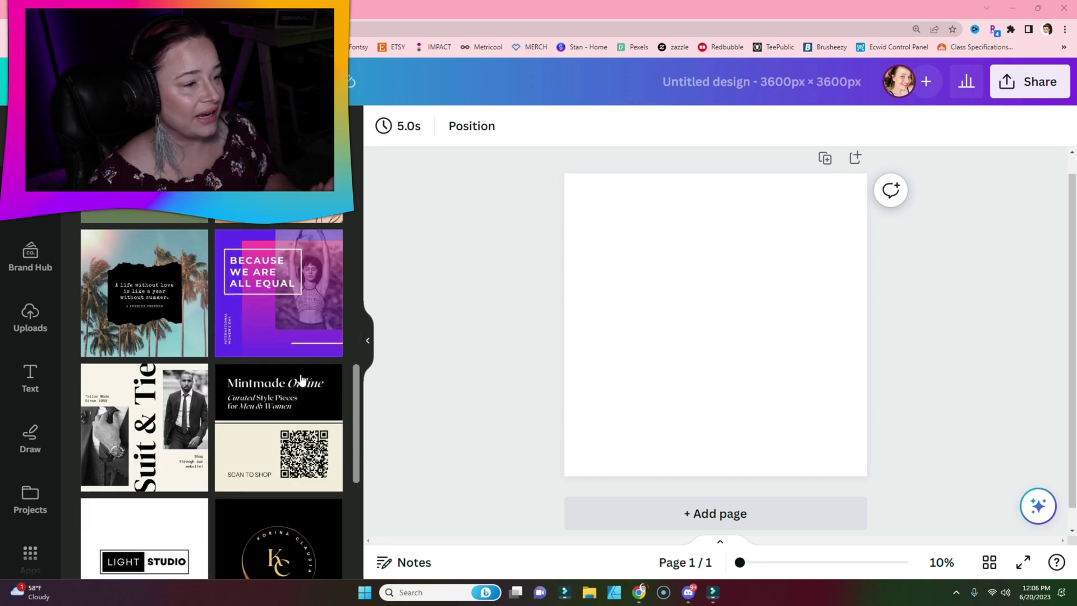
{"action": "mouse_move", "coordinate": [301, 380]}
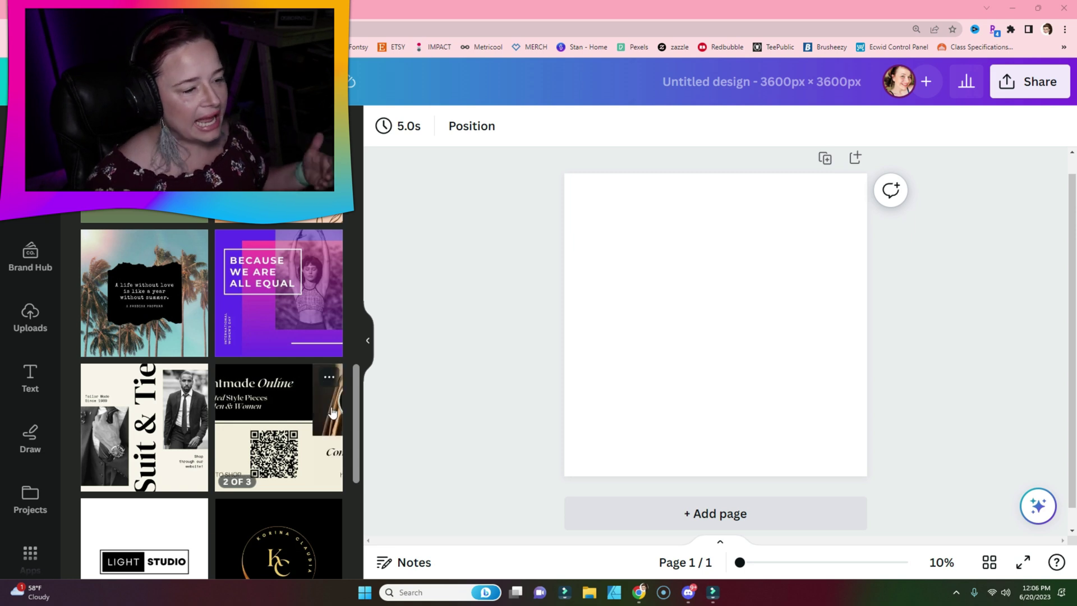
{"action": "scroll", "coordinate": [328, 422], "scroll_direction": "down", "scroll_amount": 5}
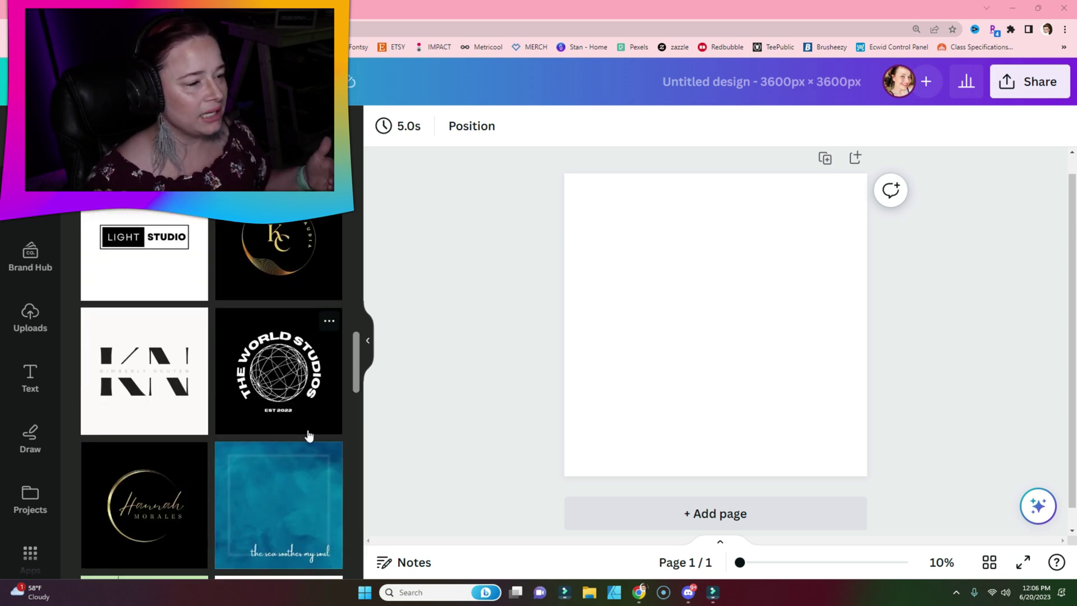
{"action": "scroll", "coordinate": [308, 436], "scroll_direction": "down", "scroll_amount": 5}
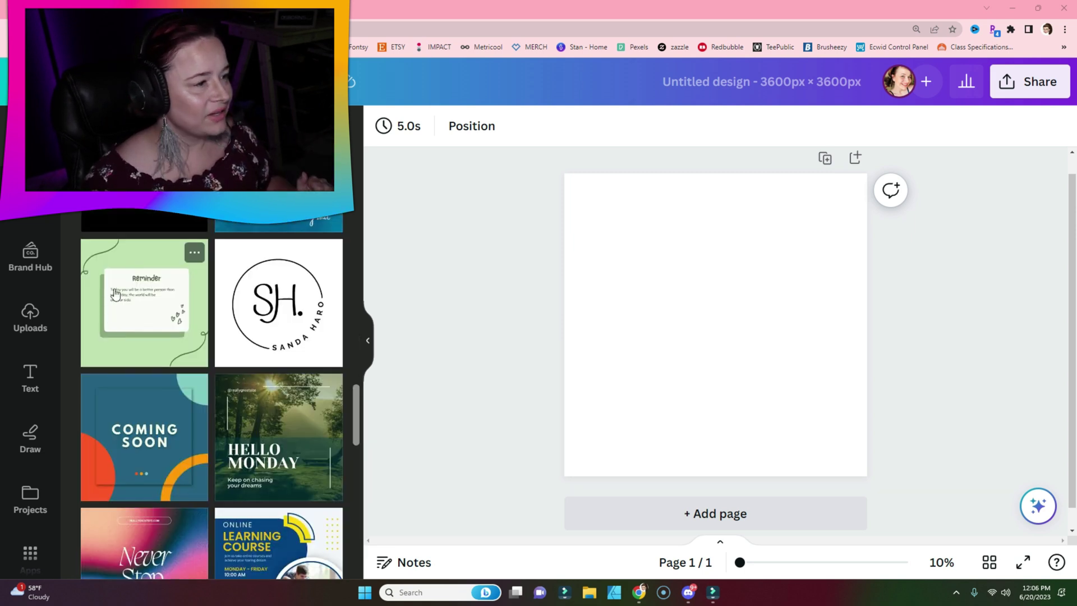
{"action": "scroll", "coordinate": [135, 336], "scroll_direction": "down", "scroll_amount": 2}
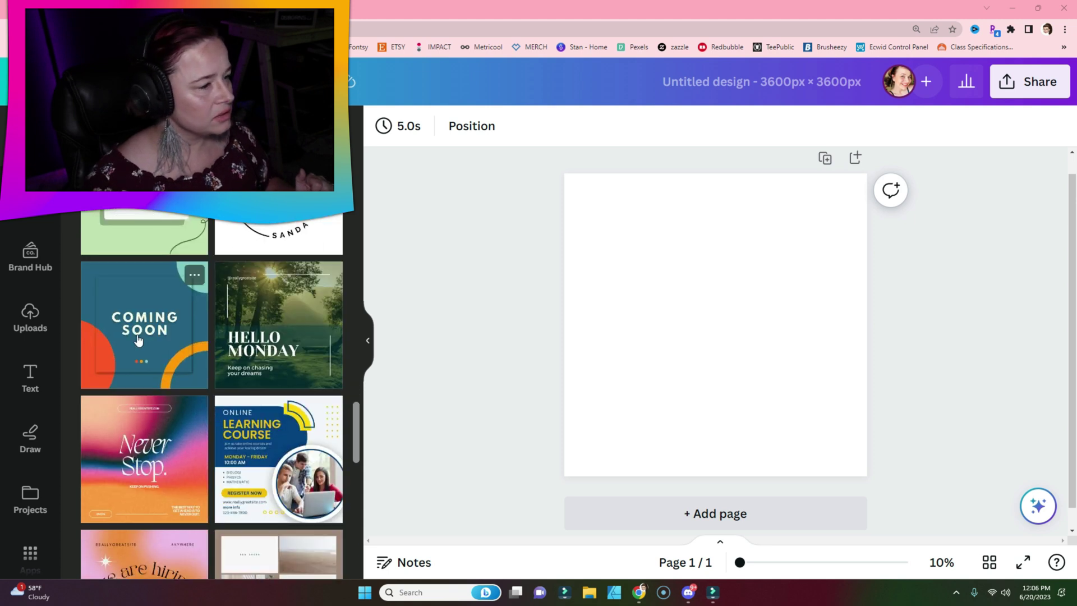
{"action": "scroll", "coordinate": [267, 435], "scroll_direction": "down", "scroll_amount": 5}
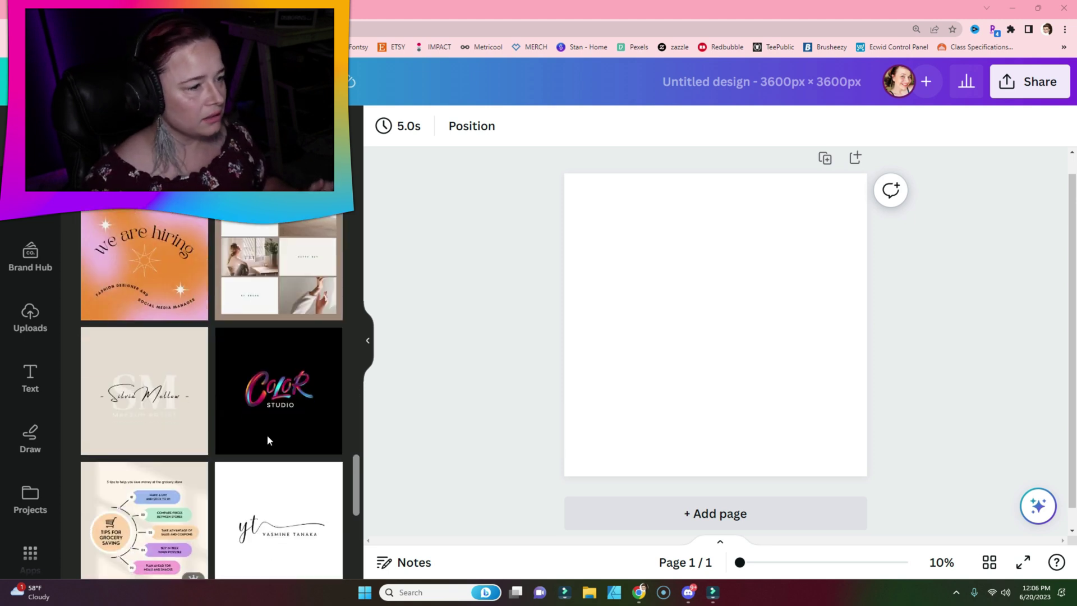
{"action": "scroll", "coordinate": [267, 438], "scroll_direction": "down", "scroll_amount": 5}
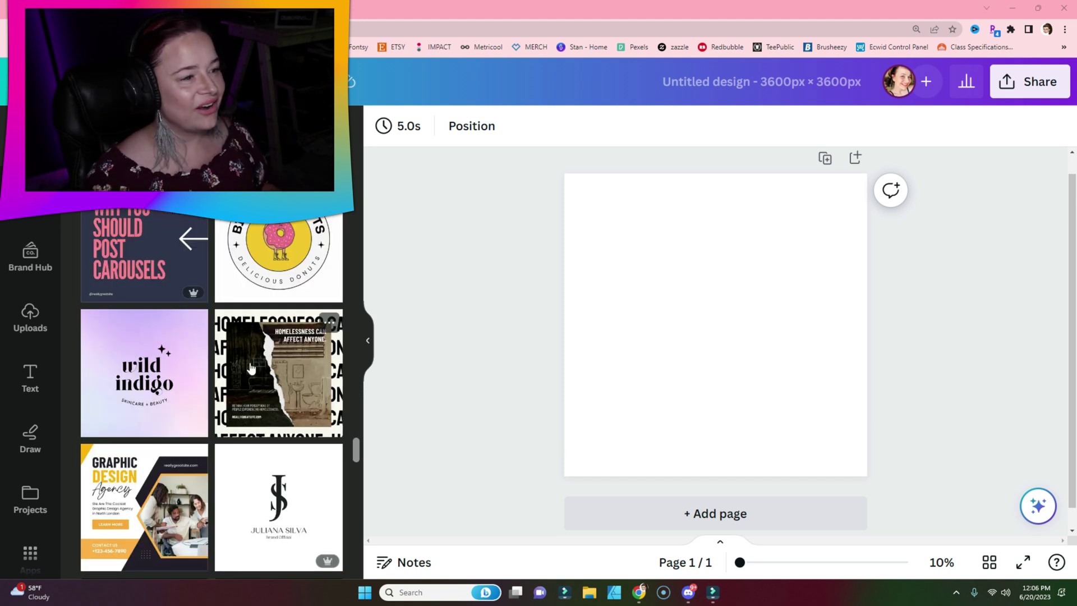
{"action": "left_click", "coordinate": [276, 380]}
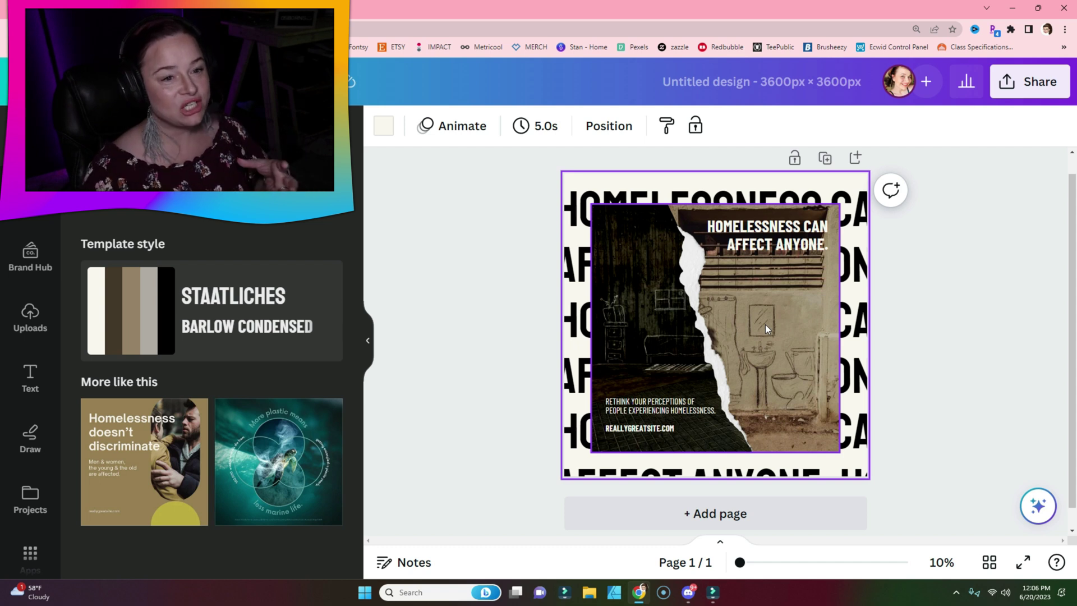
{"action": "left_click", "coordinate": [765, 324]}
{"action": "double_click", "coordinate": [765, 324]}
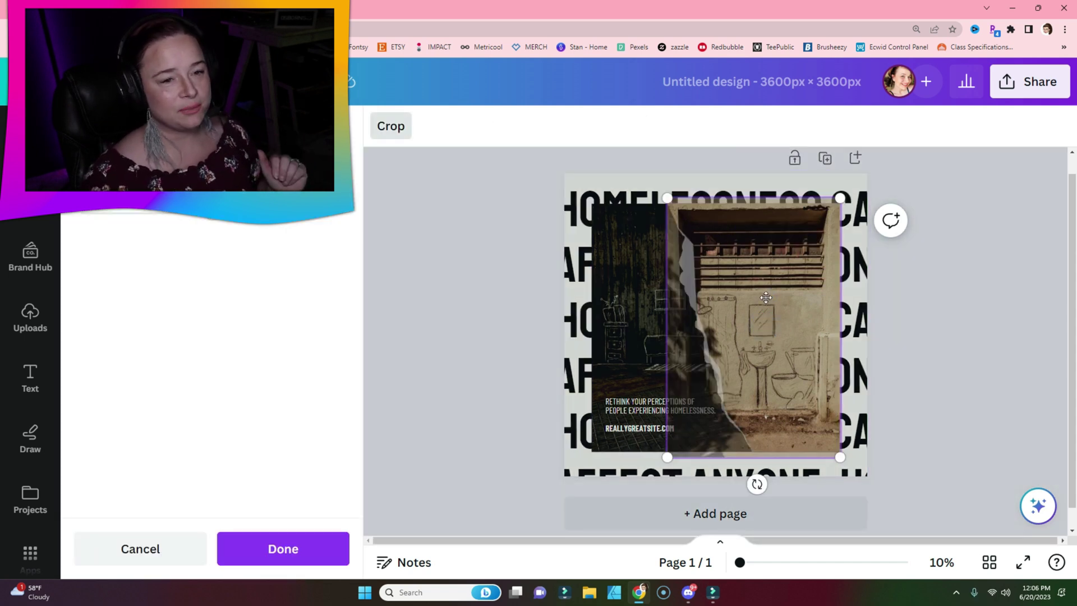
{"action": "left_click_drag", "start_coordinate": [768, 298], "coordinate": [744, 307]}
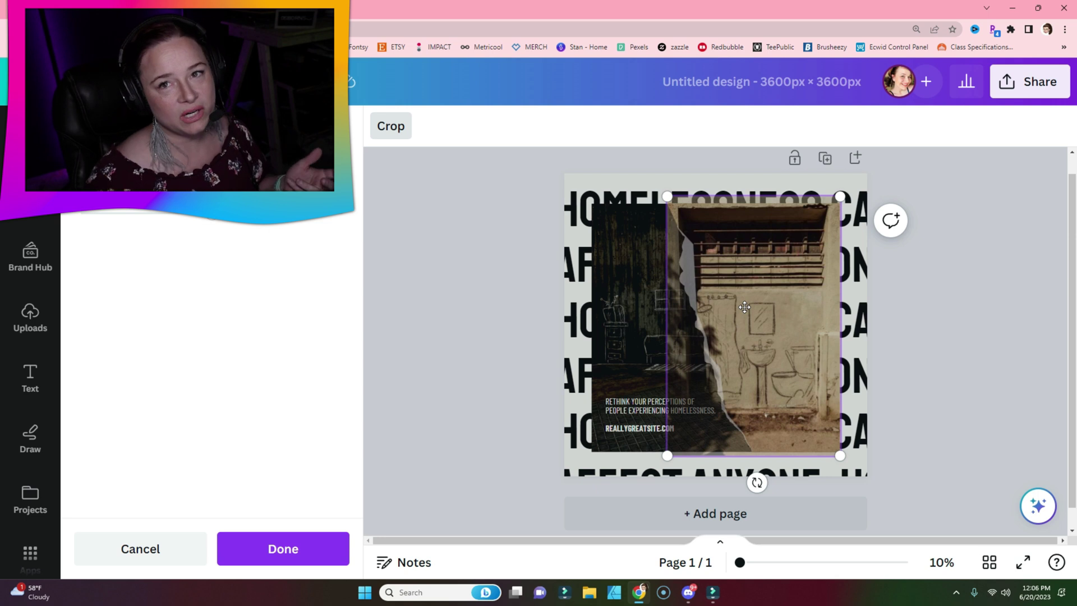
{"action": "left_click", "coordinate": [449, 198]}
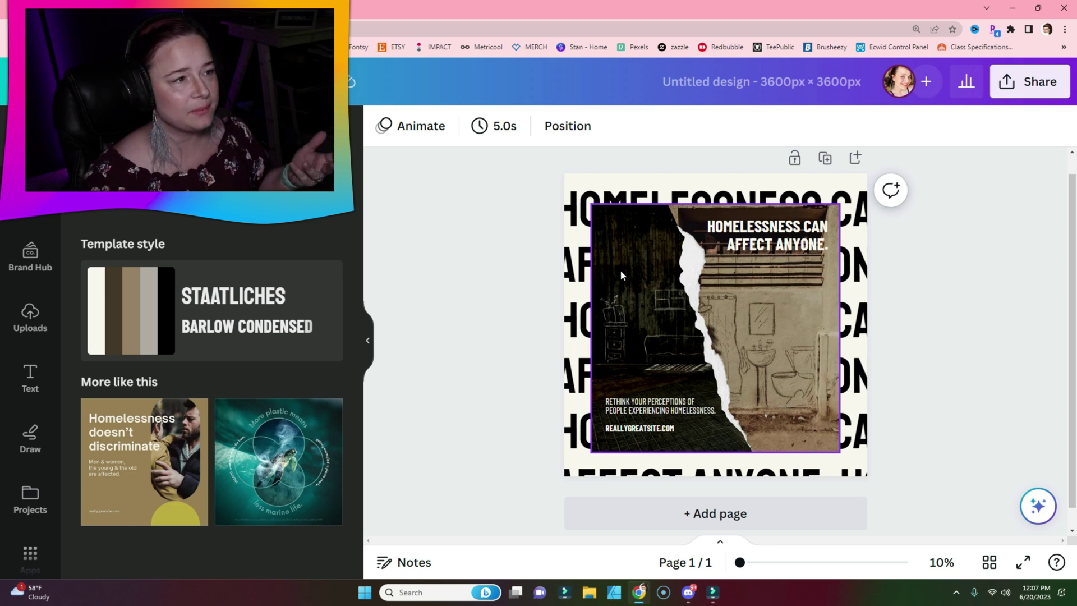
Step: Nudge the repeating Staatliches background text slightly left until it snaps to the centre guide
{"action": "left_click", "coordinate": [605, 210]}
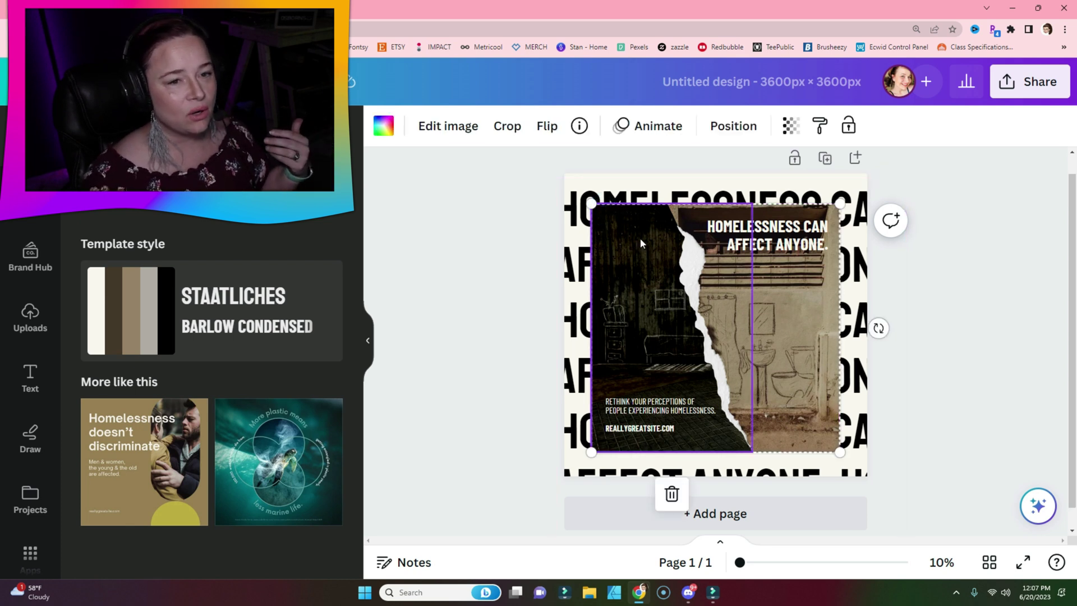
{"action": "left_click", "coordinate": [576, 217]}
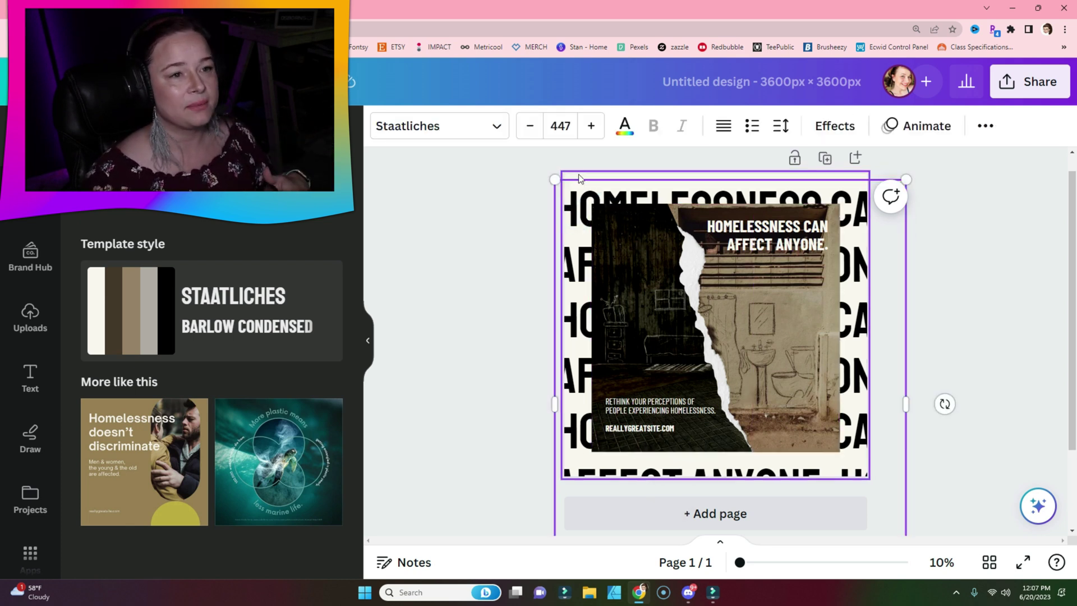
{"action": "left_click", "coordinate": [578, 175]}
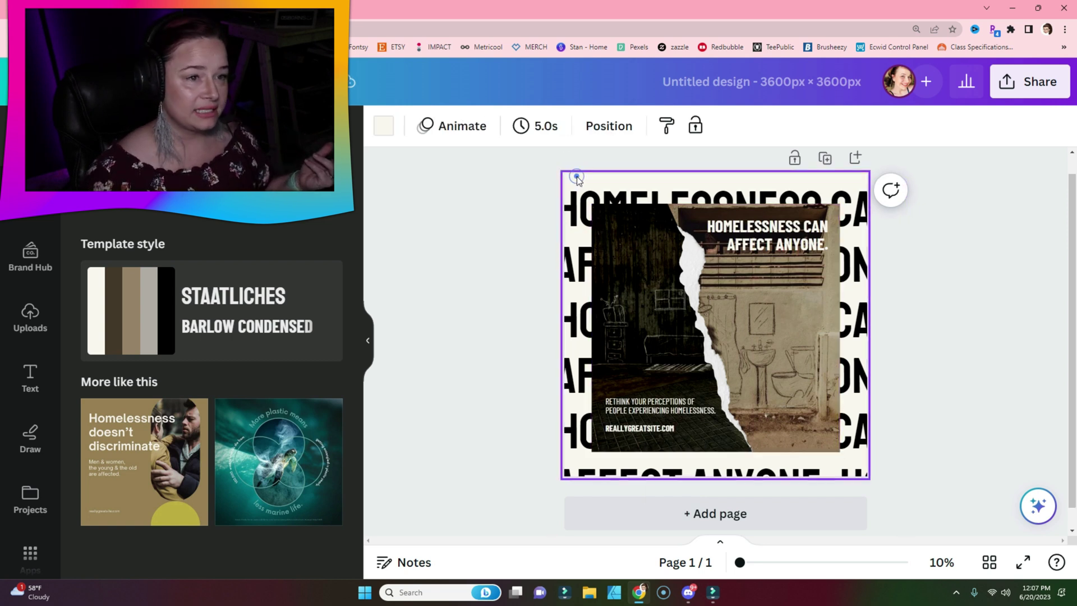
{"action": "left_click", "coordinate": [578, 178]}
{"action": "left_click", "coordinate": [591, 174]}
{"action": "left_click", "coordinate": [595, 193]}
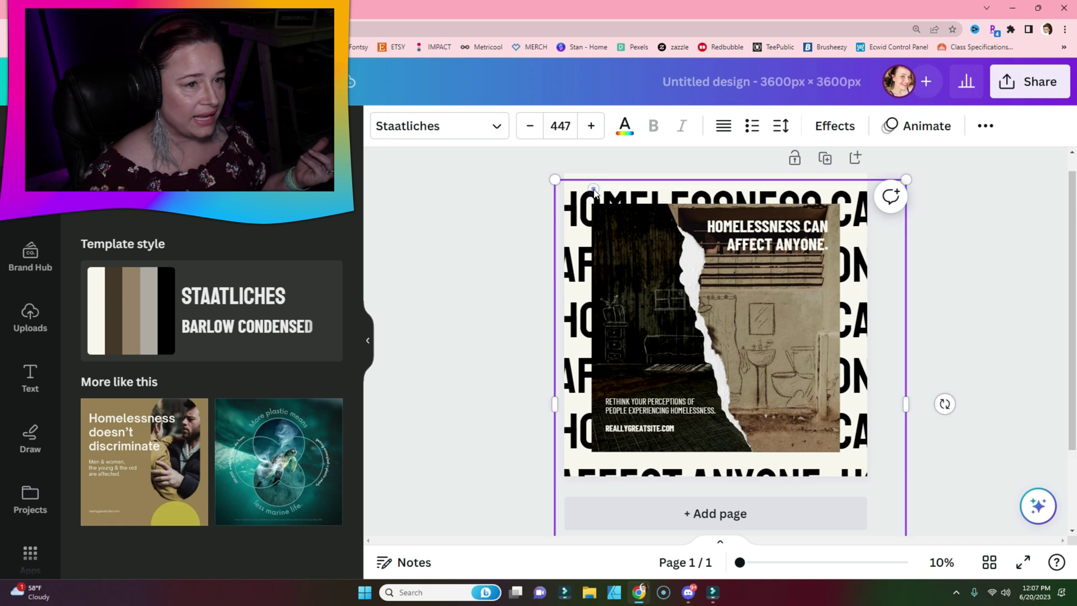
{"action": "mouse_move", "coordinate": [595, 192]}
{"action": "left_mouse_down"}
{"action": "mouse_move", "coordinate": [505, 191]}
{"action": "mouse_move", "coordinate": [607, 180]}
{"action": "mouse_move", "coordinate": [595, 184]}
{"action": "left_mouse_up"}
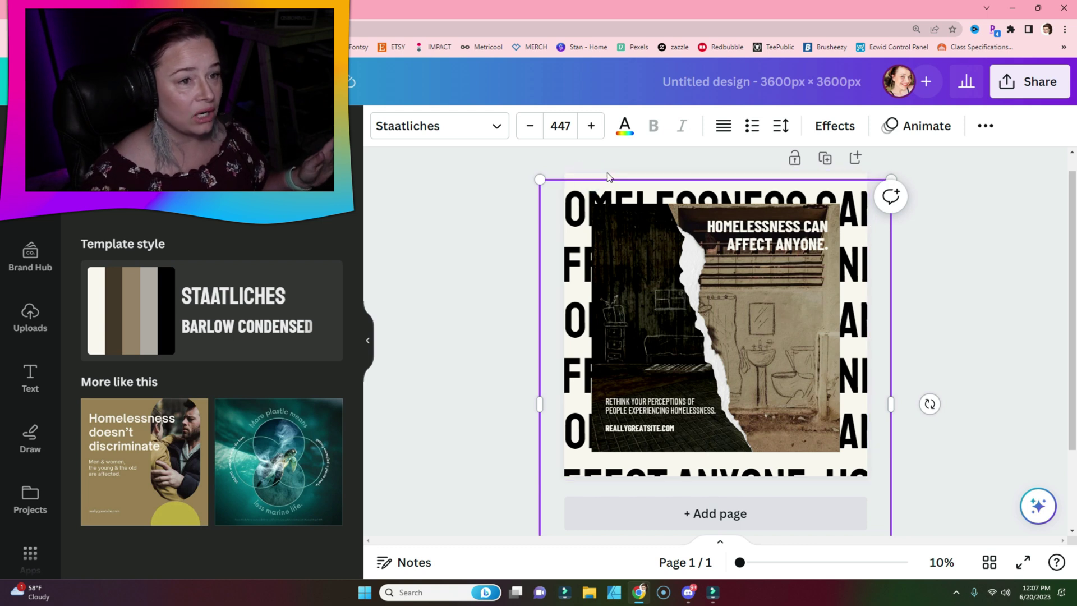
{"action": "left_click", "coordinate": [642, 254]}
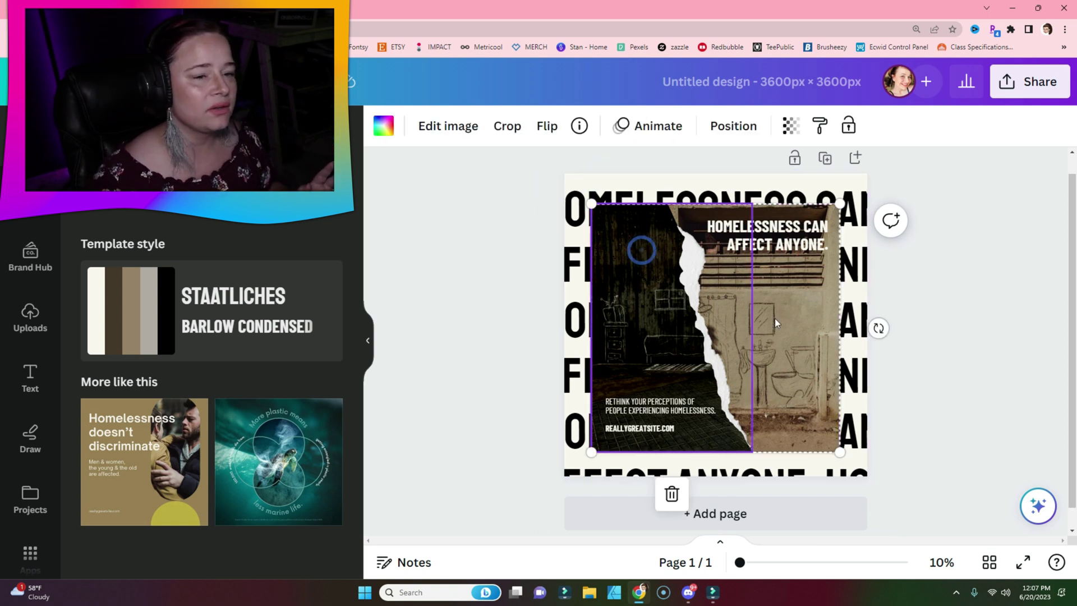
{"action": "left_click", "coordinate": [824, 478]}
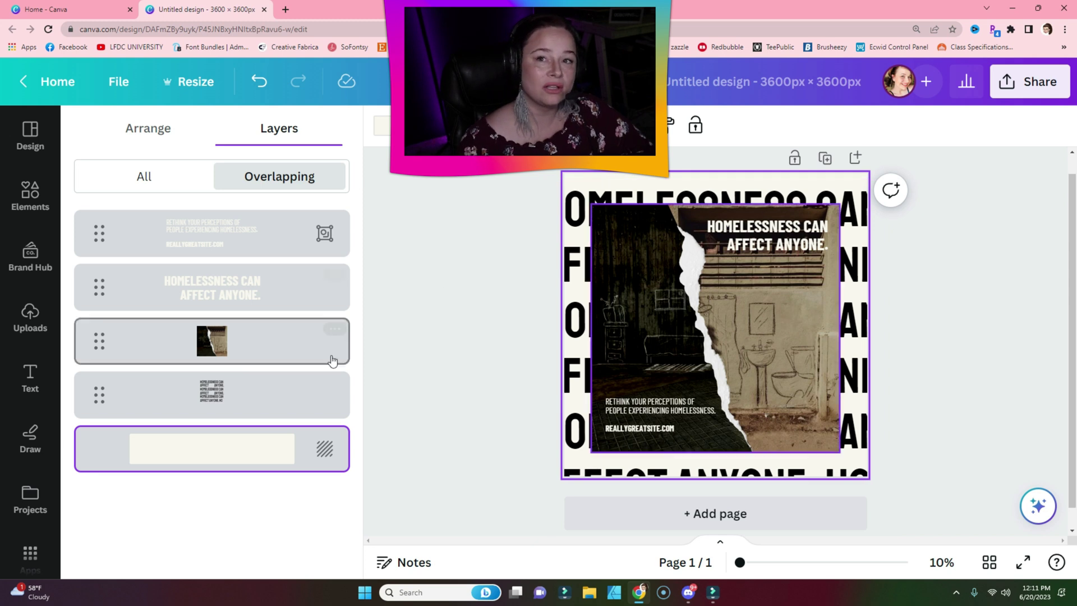
Step: In the Layers list, select the 'Rethink your perceptions' text group and then the page background
{"action": "mouse_move", "coordinate": [330, 384]}
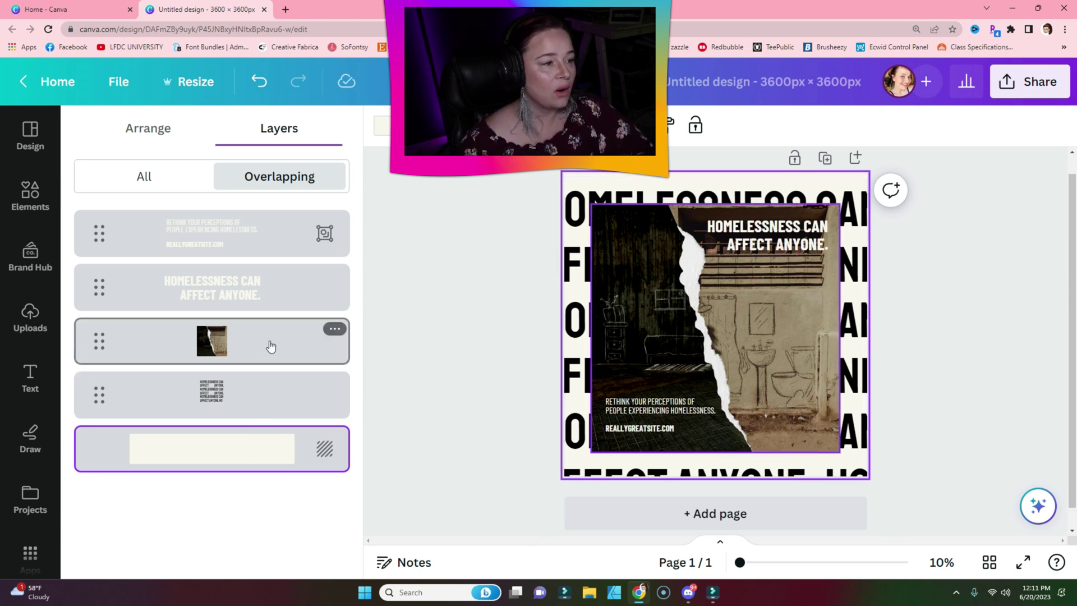
{"action": "left_click", "coordinate": [258, 254]}
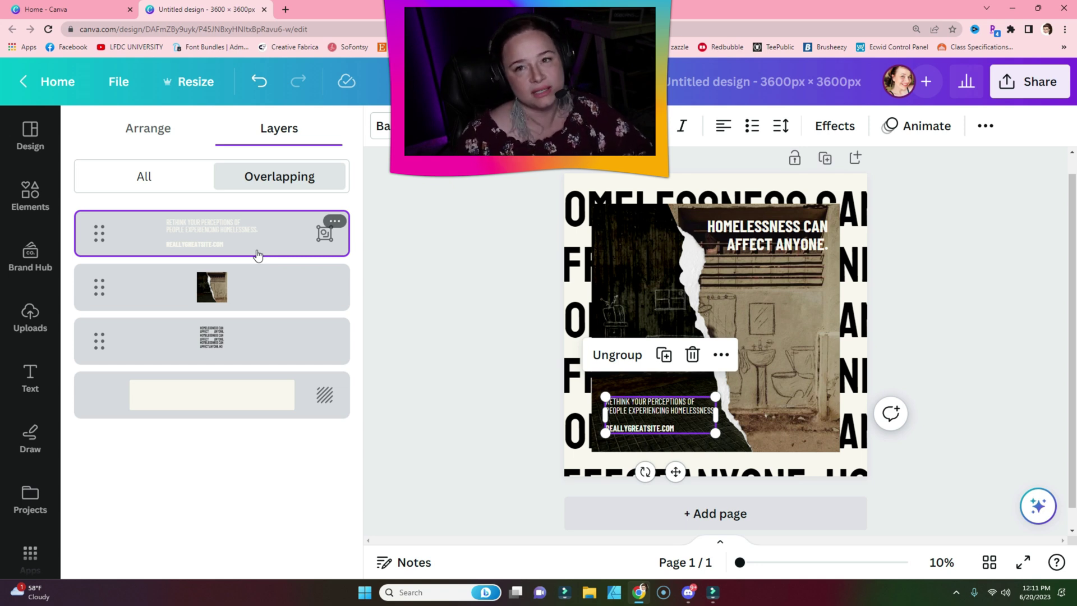
{"action": "left_click", "coordinate": [264, 395]}
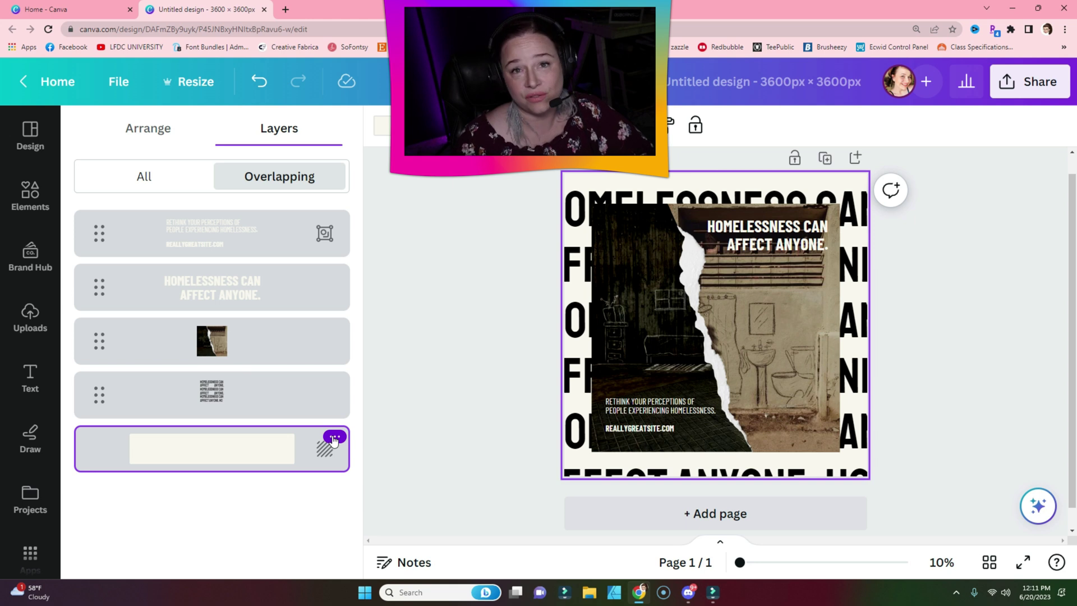
Step: Review the background, repeated-text and photo layer menus, showing Bring forward and Bring to front
{"action": "left_click", "coordinate": [334, 439]}
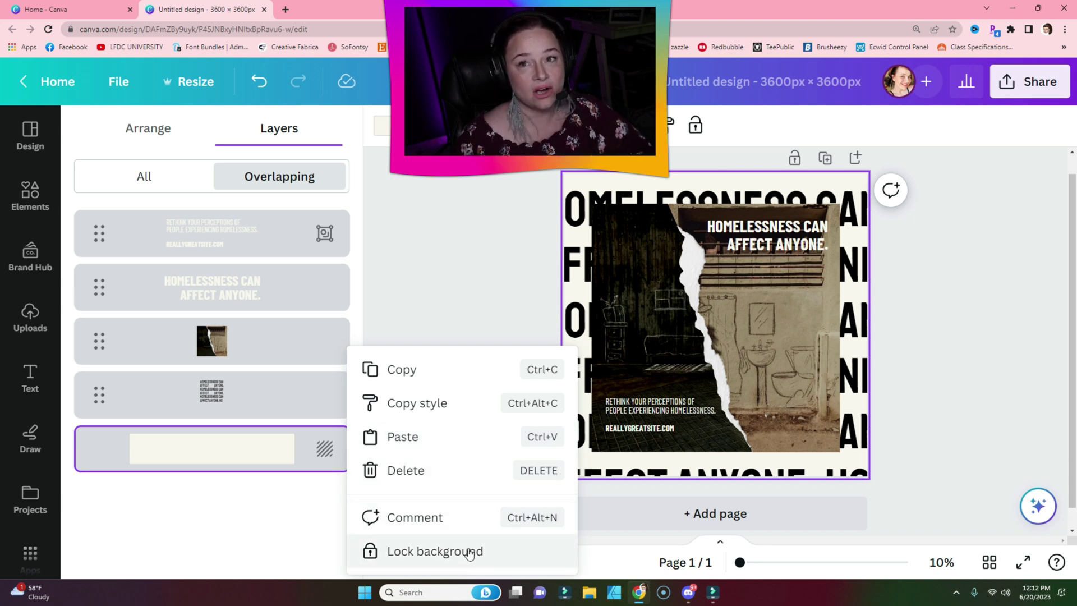
{"action": "left_click", "coordinate": [342, 385]}
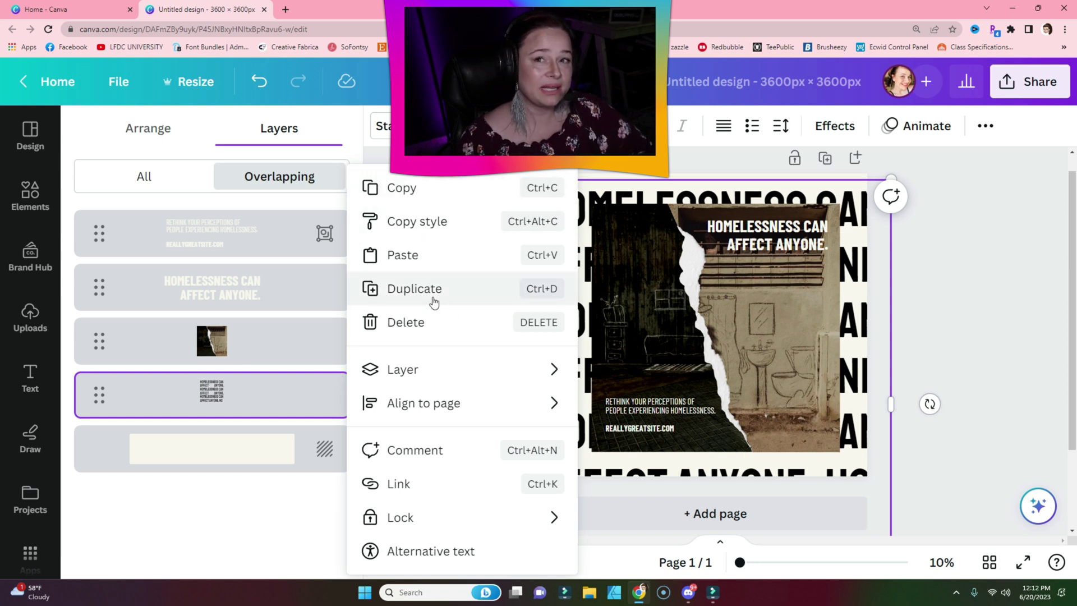
{"action": "mouse_move", "coordinate": [431, 375]}
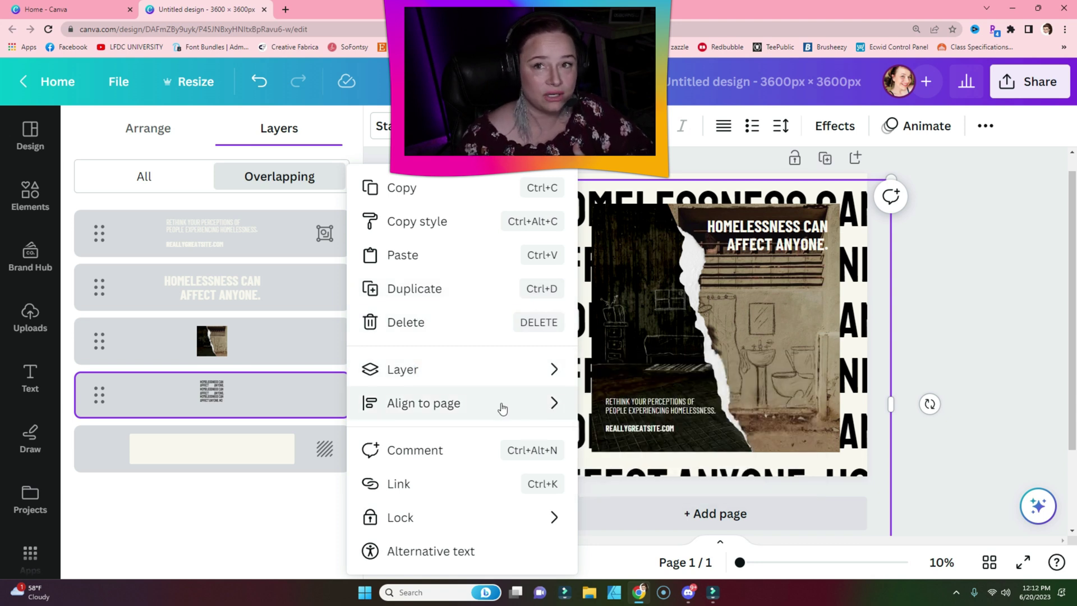
{"action": "mouse_move", "coordinate": [423, 405]}
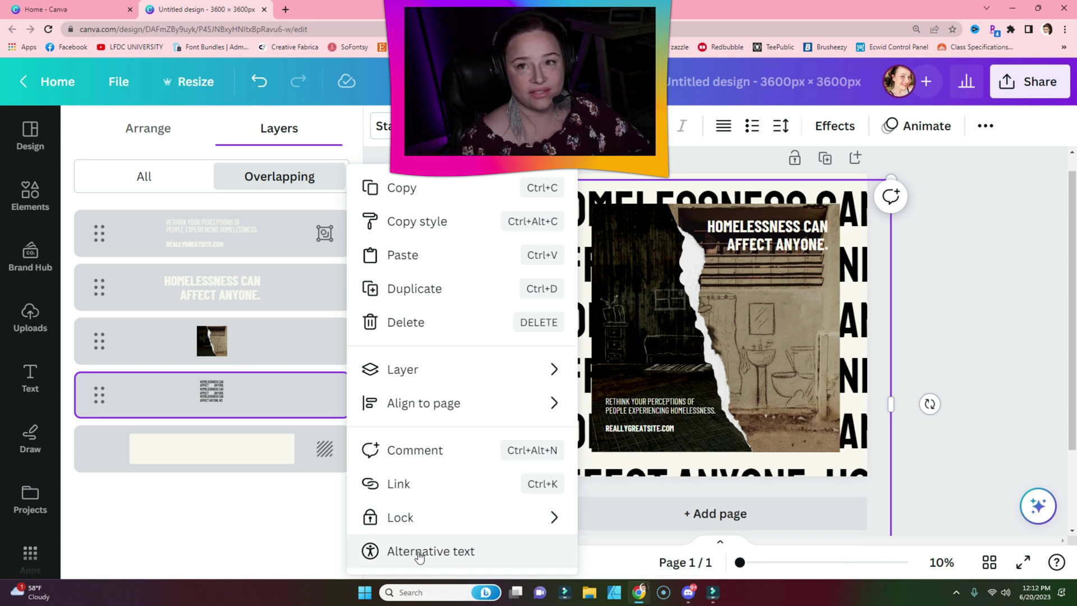
{"action": "left_click", "coordinate": [339, 330]}
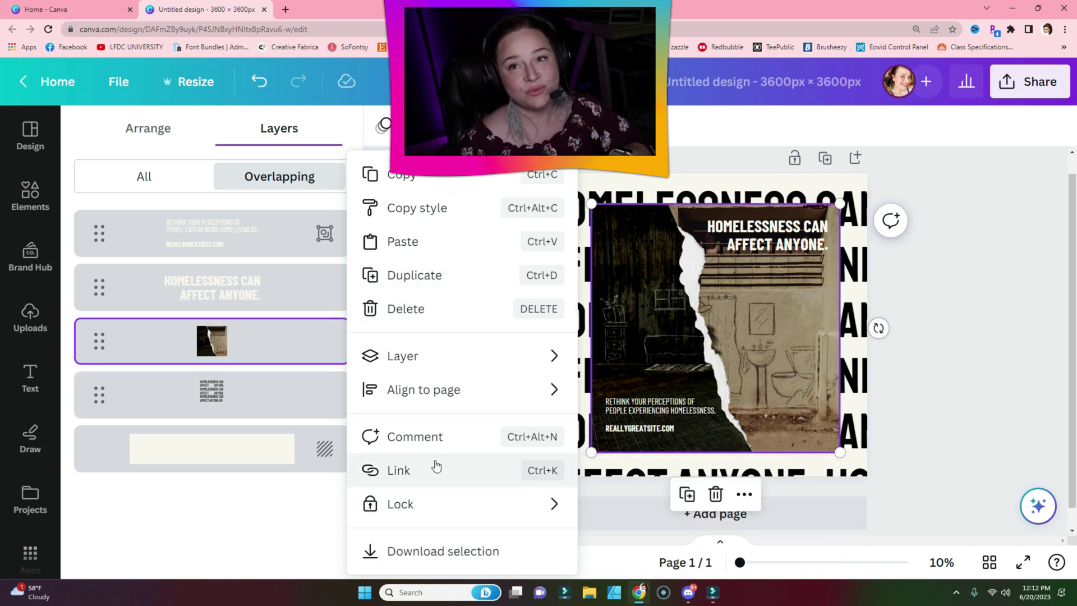
{"action": "left_click", "coordinate": [308, 431]}
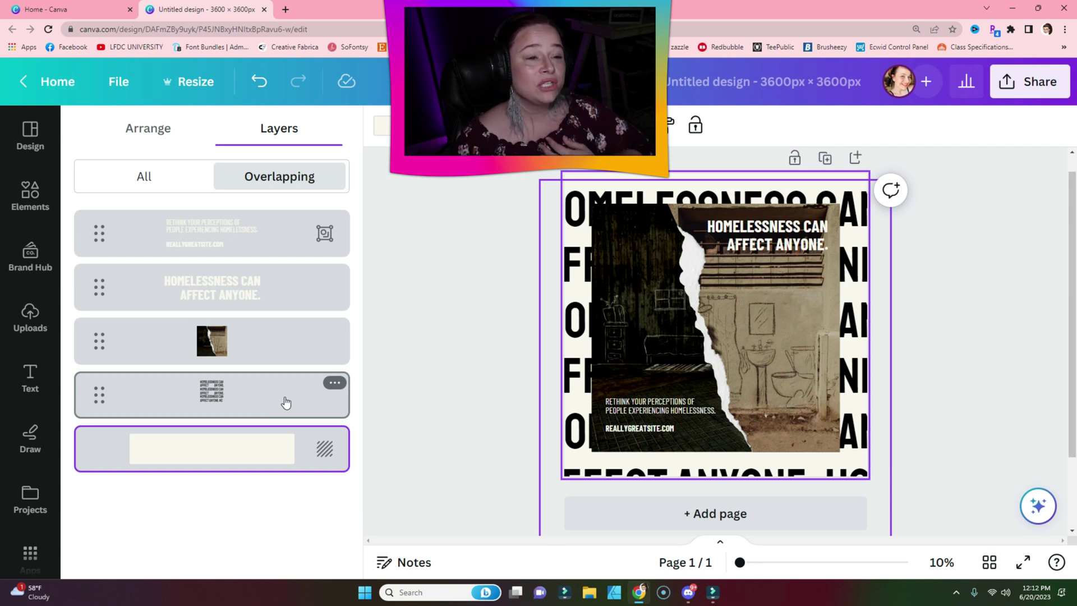
{"action": "left_click", "coordinate": [334, 383]}
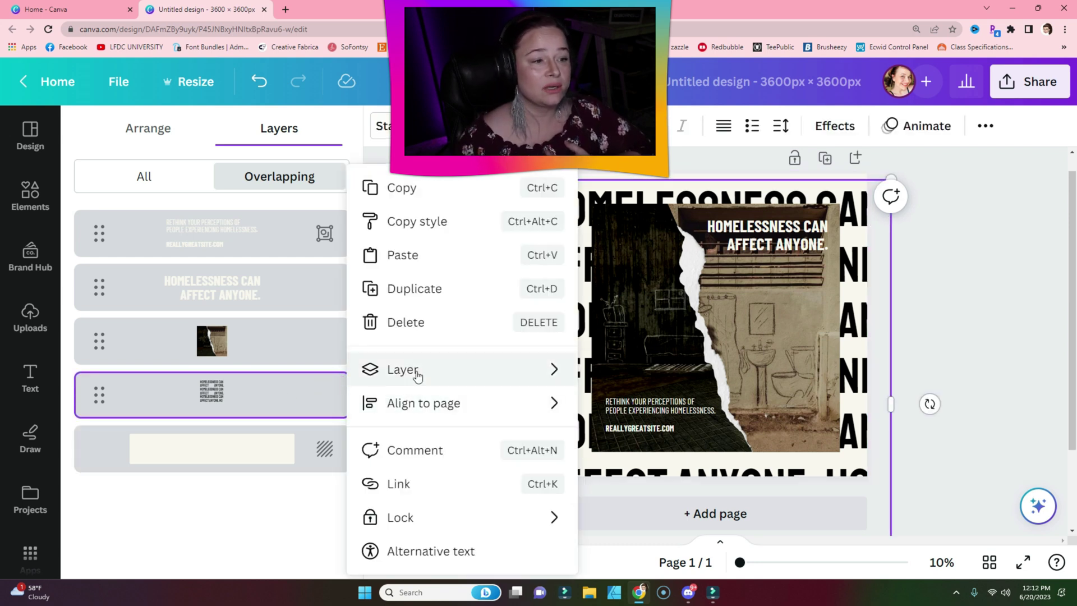
{"action": "mouse_move", "coordinate": [429, 372]}
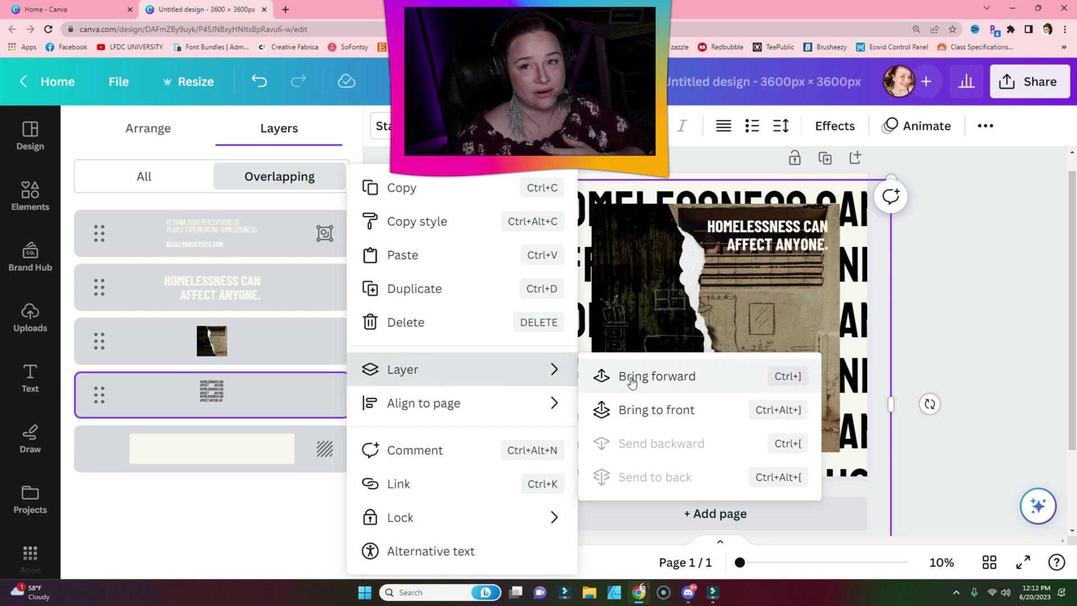
{"action": "left_click", "coordinate": [219, 393]}
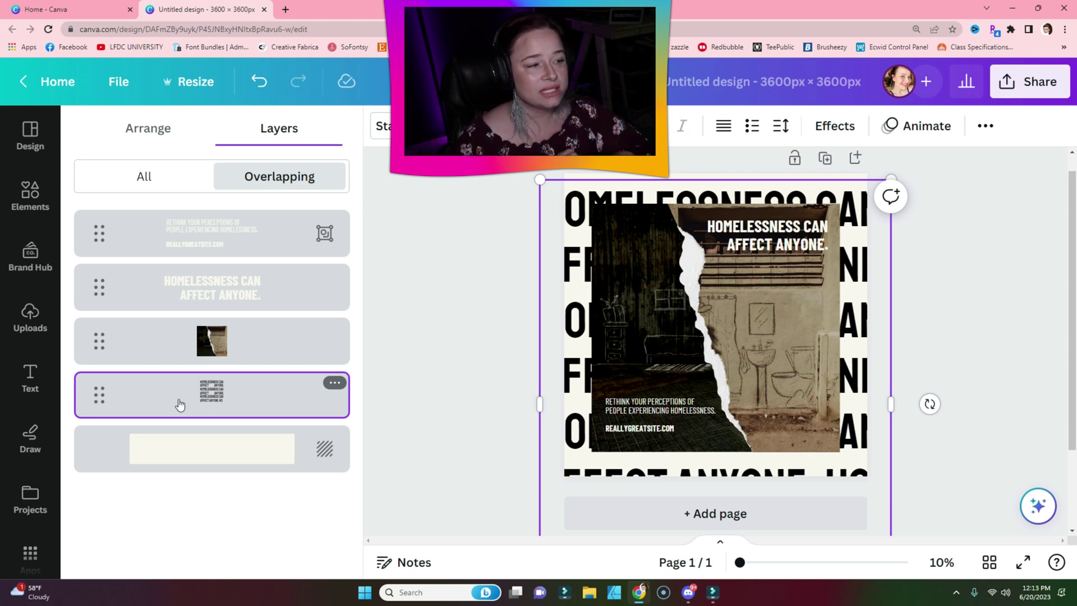
Step: Drag the repeated-text layer above the photo and the call-to-action group below it
{"action": "left_click_drag", "start_coordinate": [180, 404], "coordinate": [181, 316]}
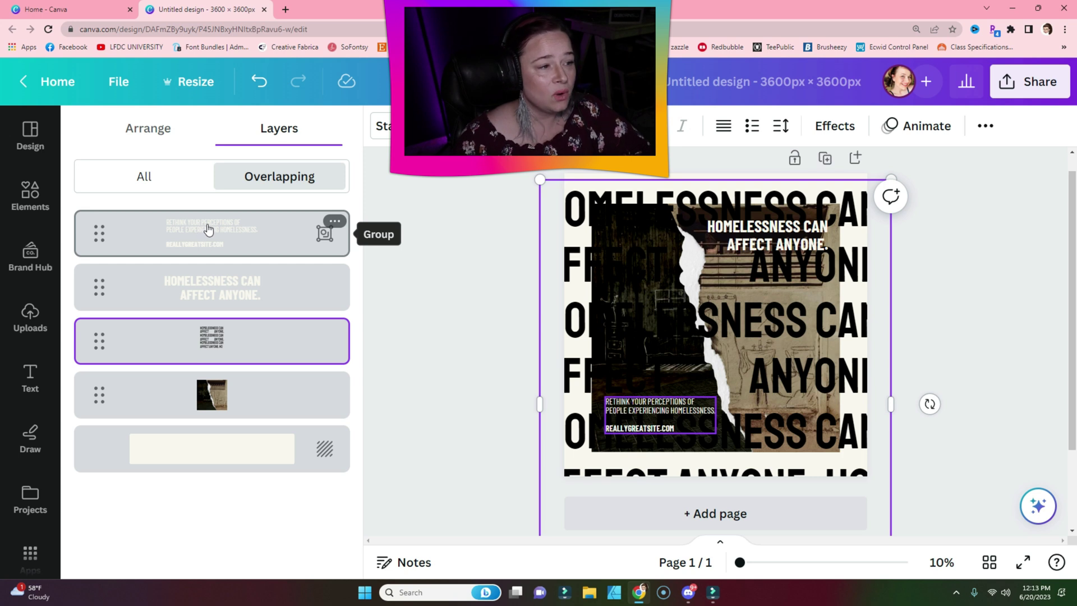
{"action": "left_click", "coordinate": [189, 234]}
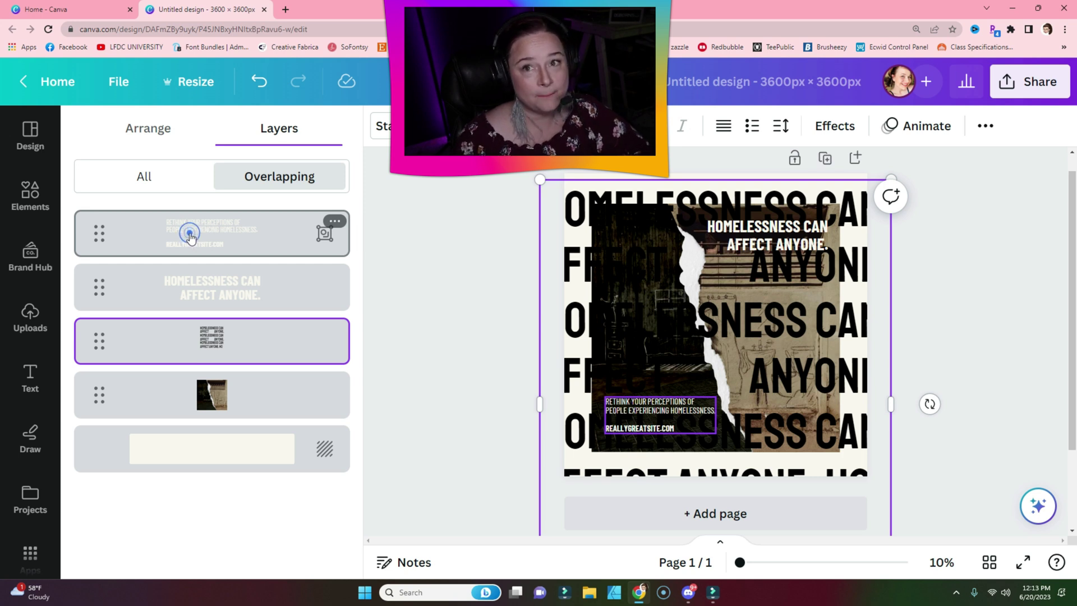
{"action": "left_click_drag", "start_coordinate": [189, 234], "coordinate": [189, 396]}
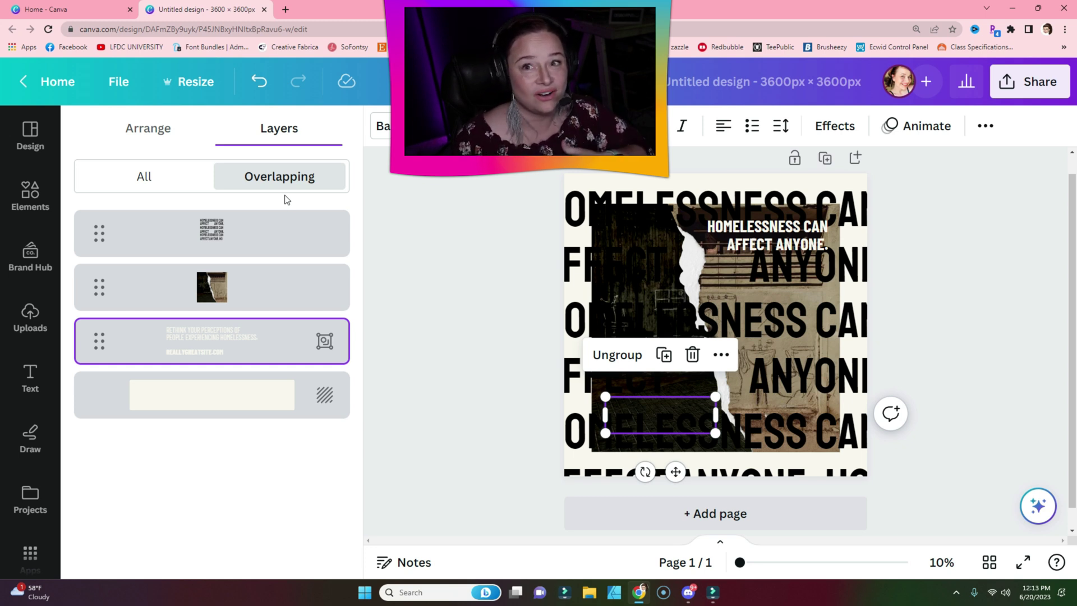
Step: Switch the Layers panel to All to list all five layers, including the headline
{"action": "left_click", "coordinate": [144, 178]}
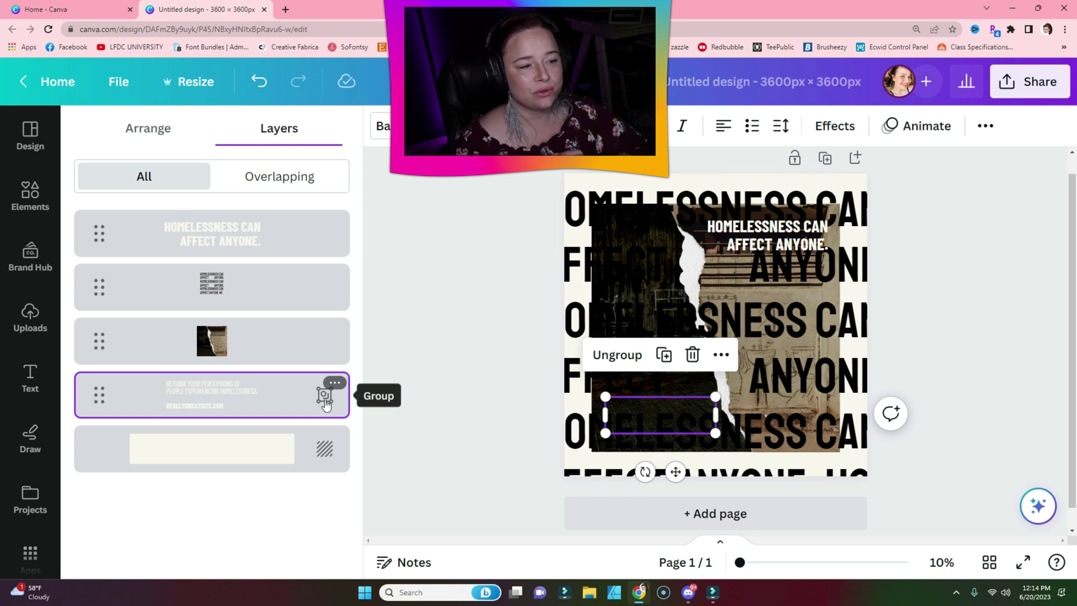
Step: Check the text group and repeated-text layer options, then close the Layers panel
{"action": "right_click", "coordinate": [290, 397]}
{"action": "mouse_move", "coordinate": [291, 400]}
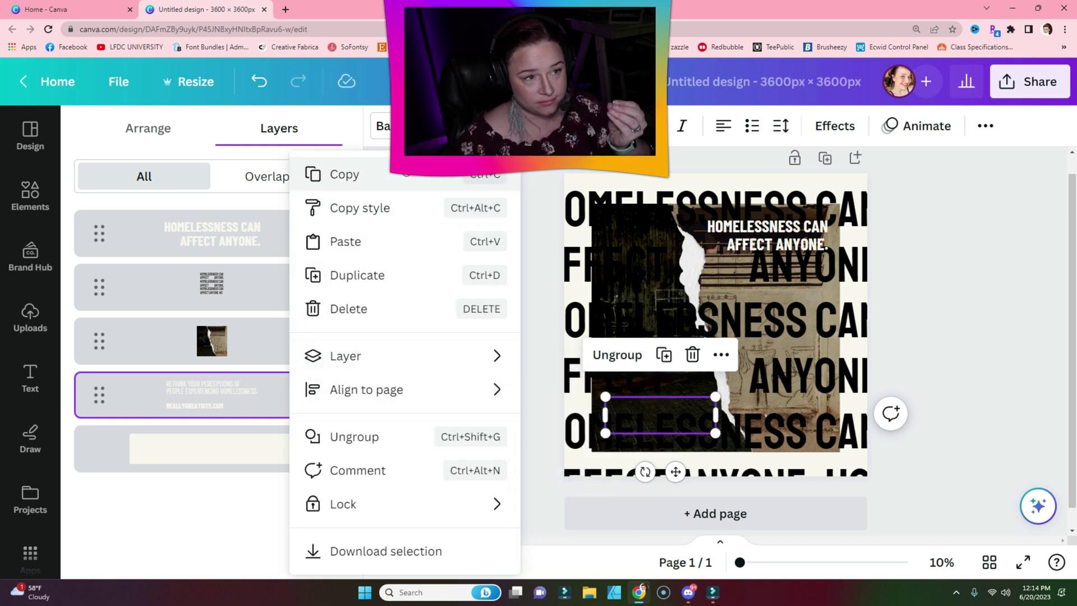
{"action": "left_click", "coordinate": [298, 403]}
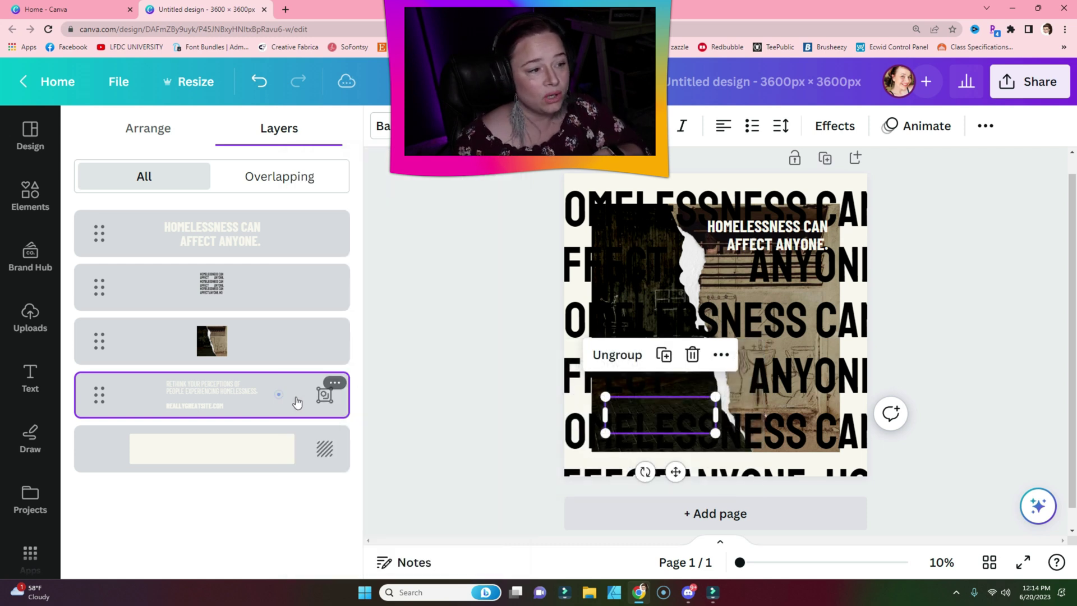
{"action": "left_click", "coordinate": [337, 383]}
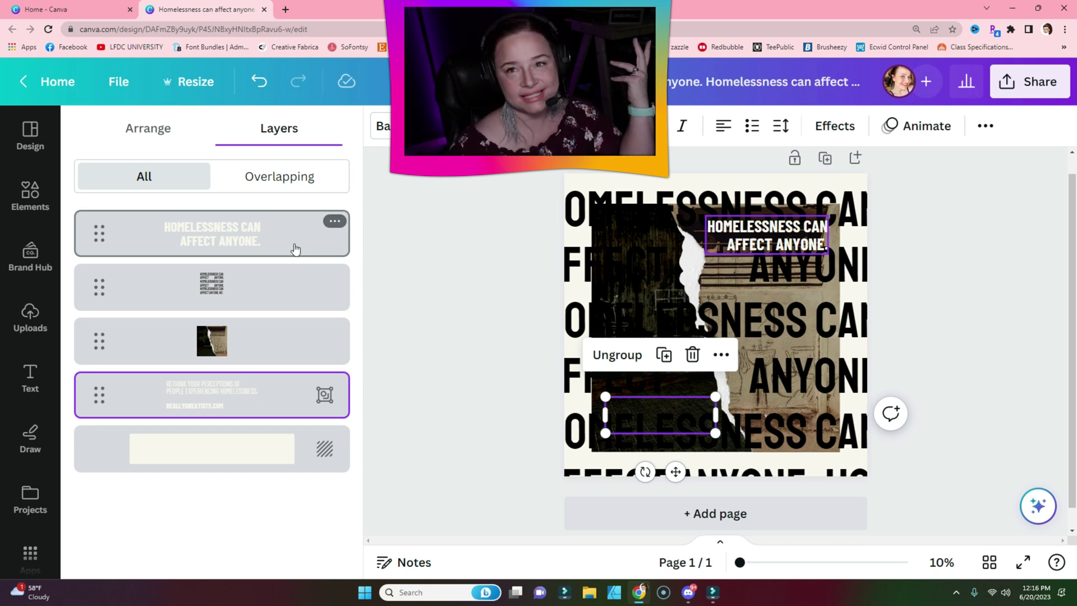
{"action": "left_click", "coordinate": [277, 286]}
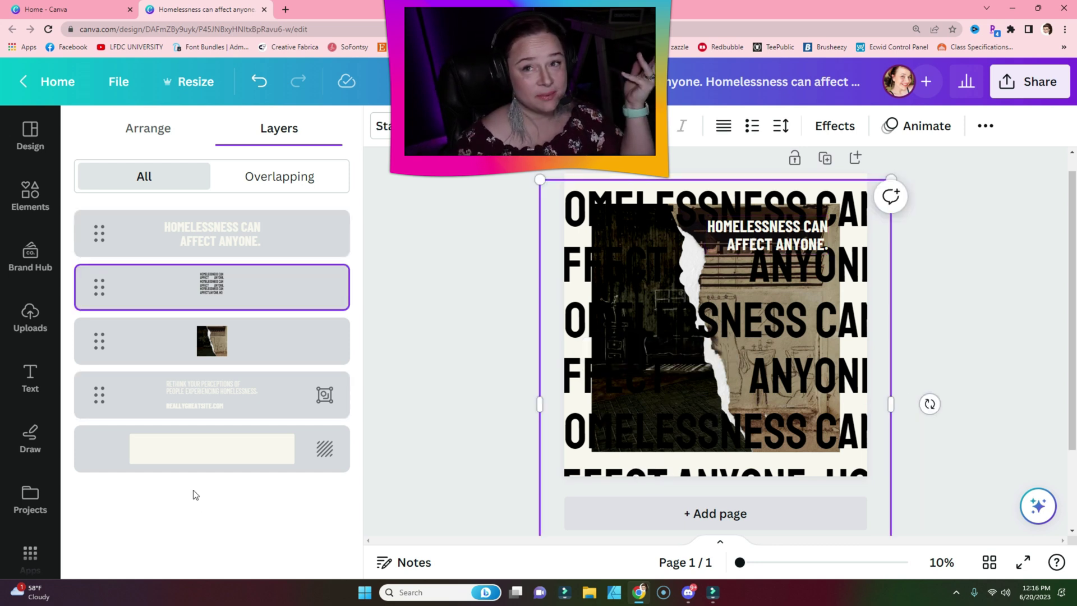
{"action": "left_click", "coordinate": [450, 328]}
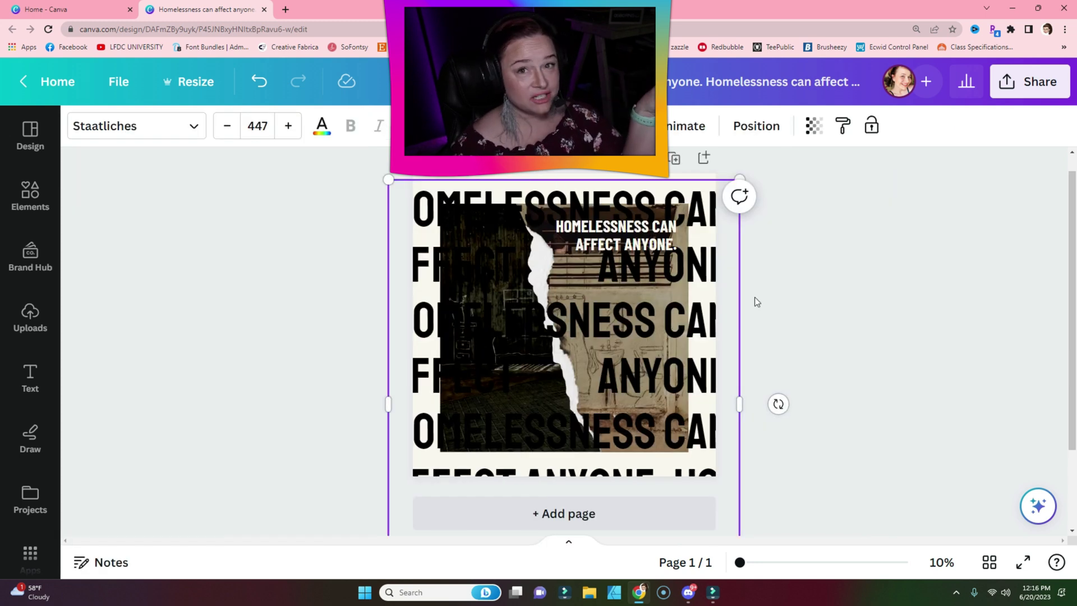
Step: Select the page background layer from the Layers list
{"action": "left_click", "coordinate": [756, 126]}
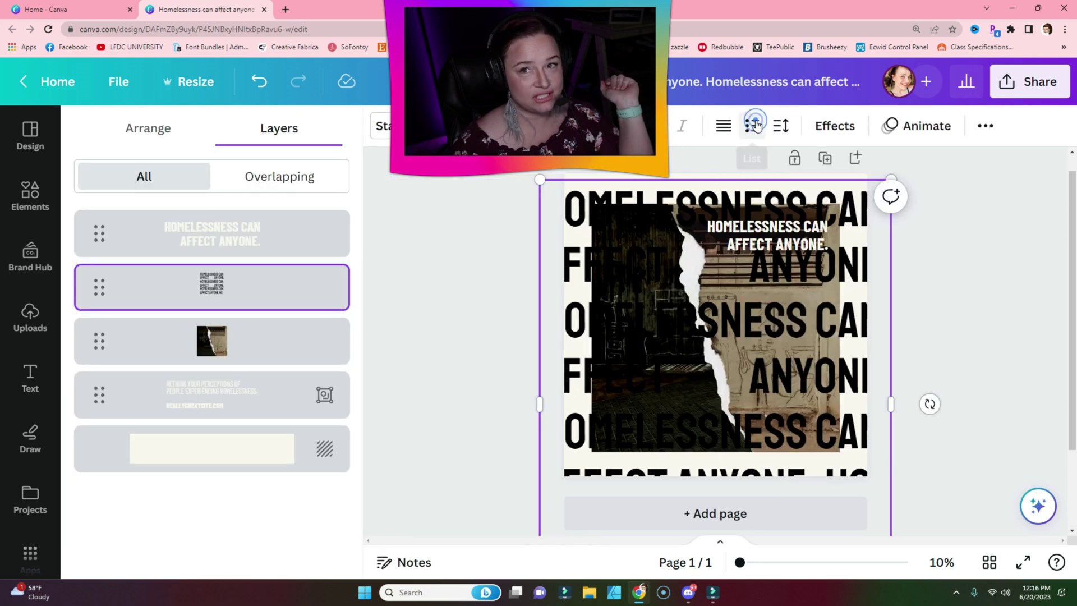
{"action": "left_click", "coordinate": [234, 457]}
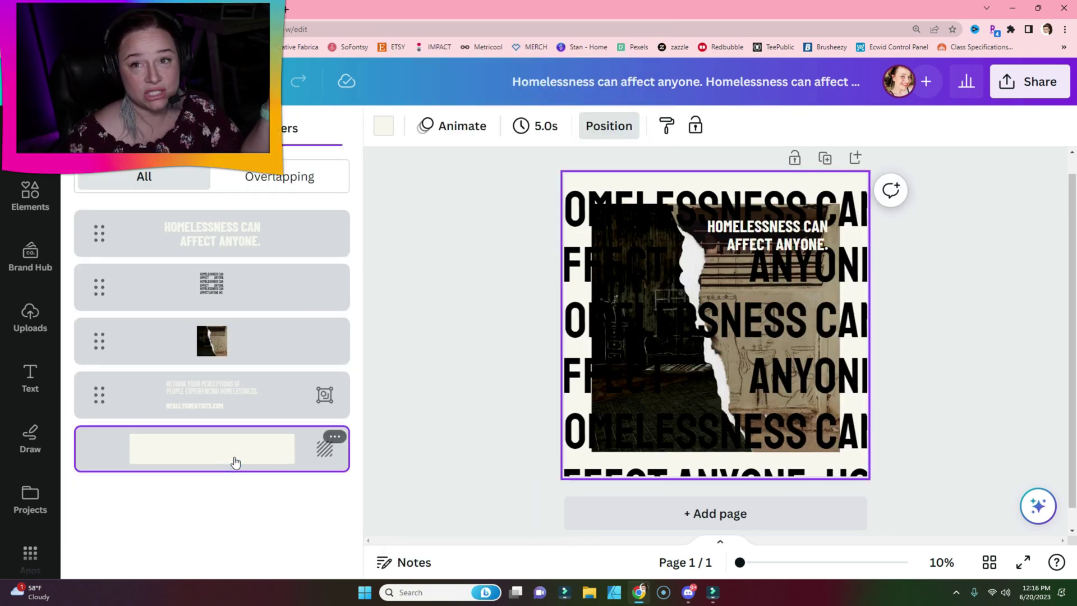
{"action": "left_click", "coordinate": [449, 250]}
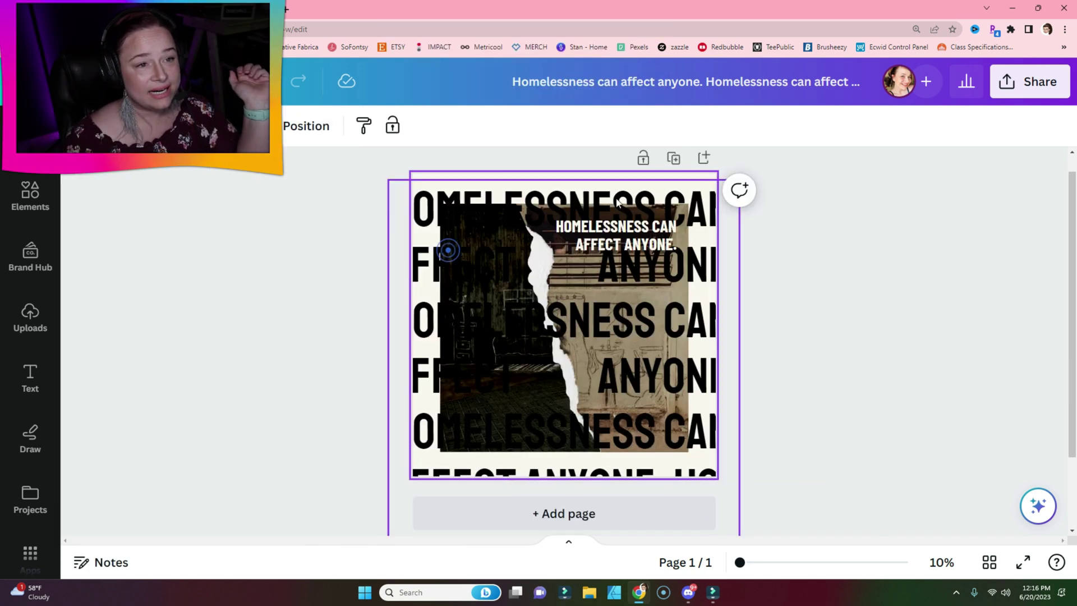
{"action": "left_click", "coordinate": [899, 213]}
{"action": "left_click", "coordinate": [597, 175]}
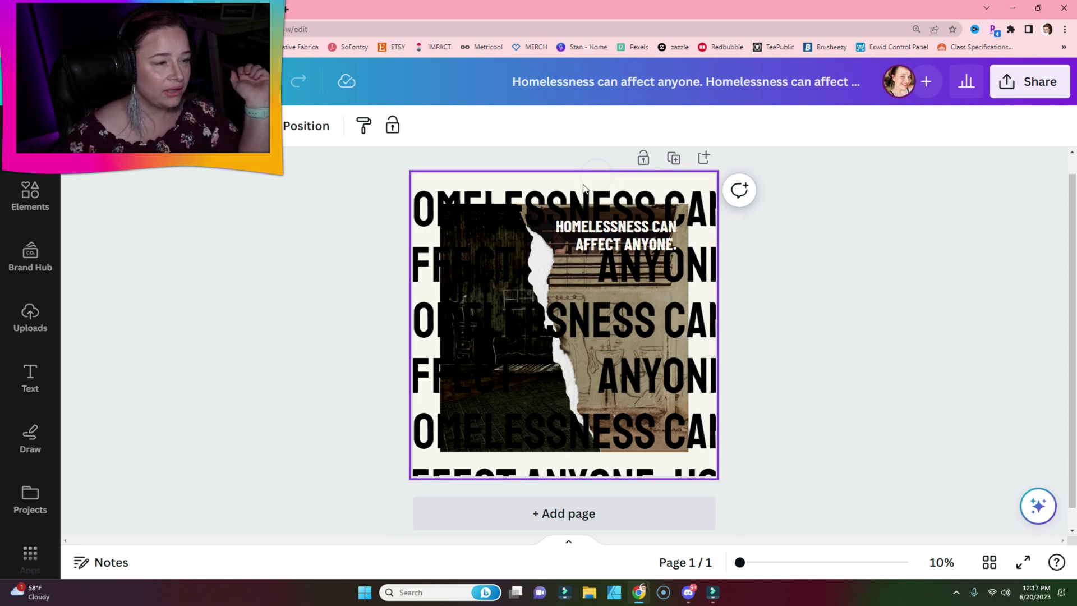
{"action": "left_click", "coordinate": [315, 126]}
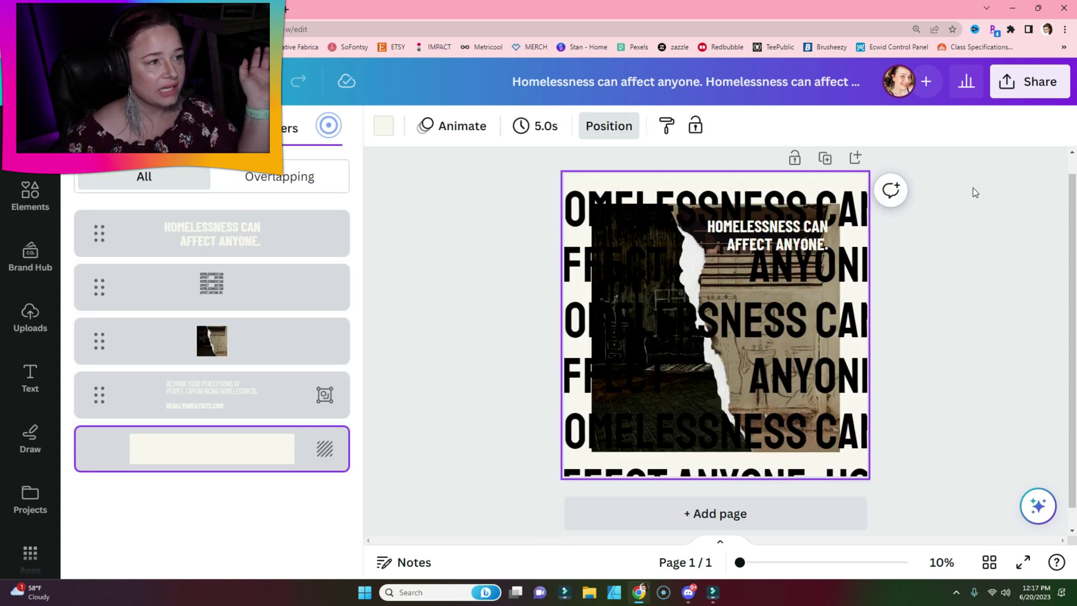
{"action": "left_click", "coordinate": [172, 460]}
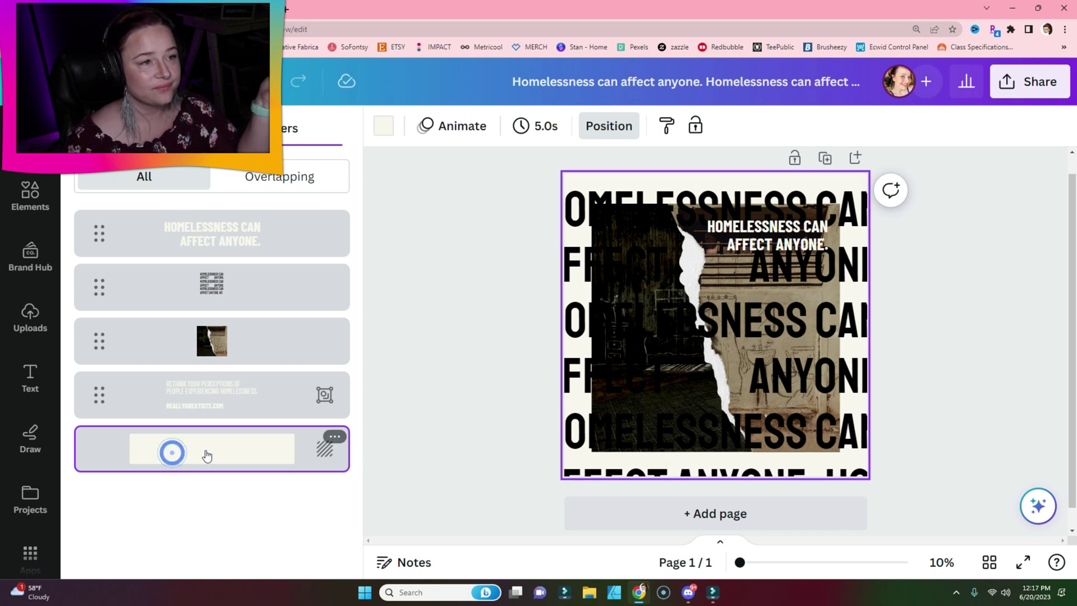
Step: Recolour the page background from cream to the Brand Kit teal
{"action": "left_click", "coordinate": [384, 126]}
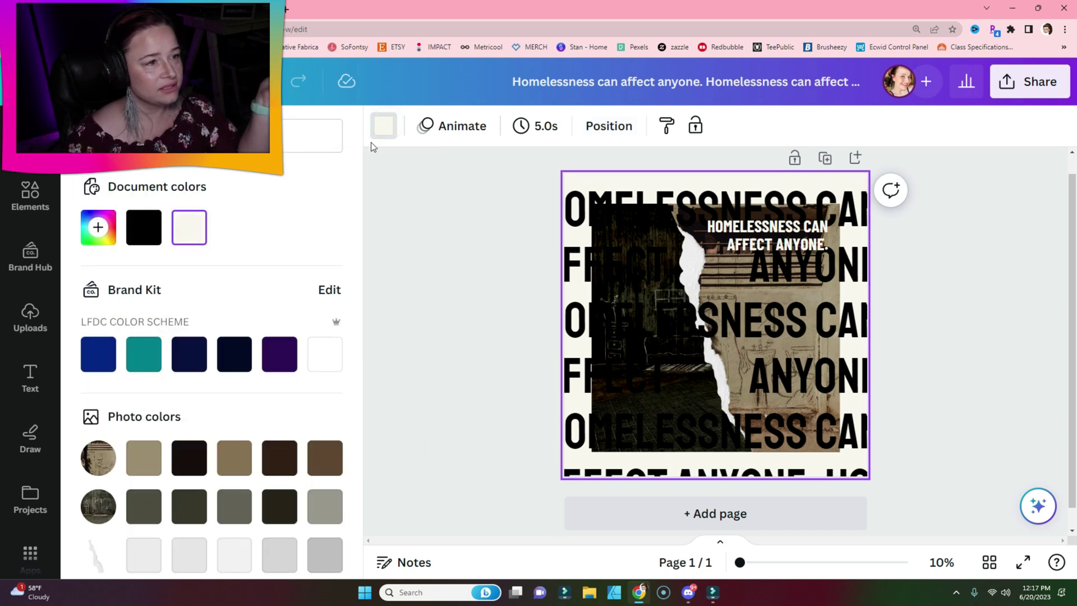
{"action": "left_click", "coordinate": [149, 357]}
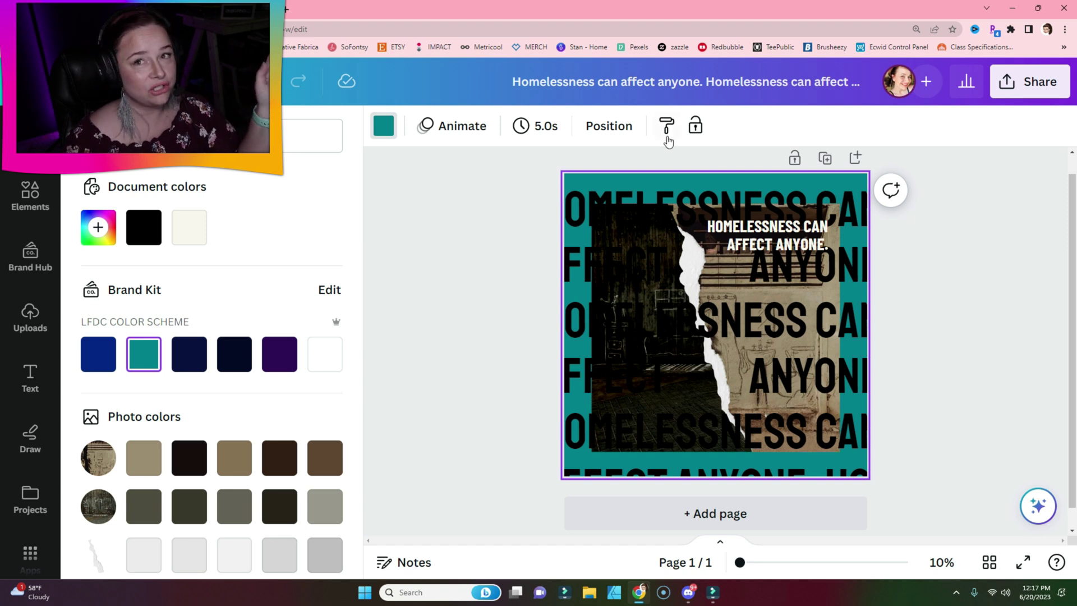
{"action": "left_click", "coordinate": [612, 126]}
{"action": "left_click", "coordinate": [216, 399]}
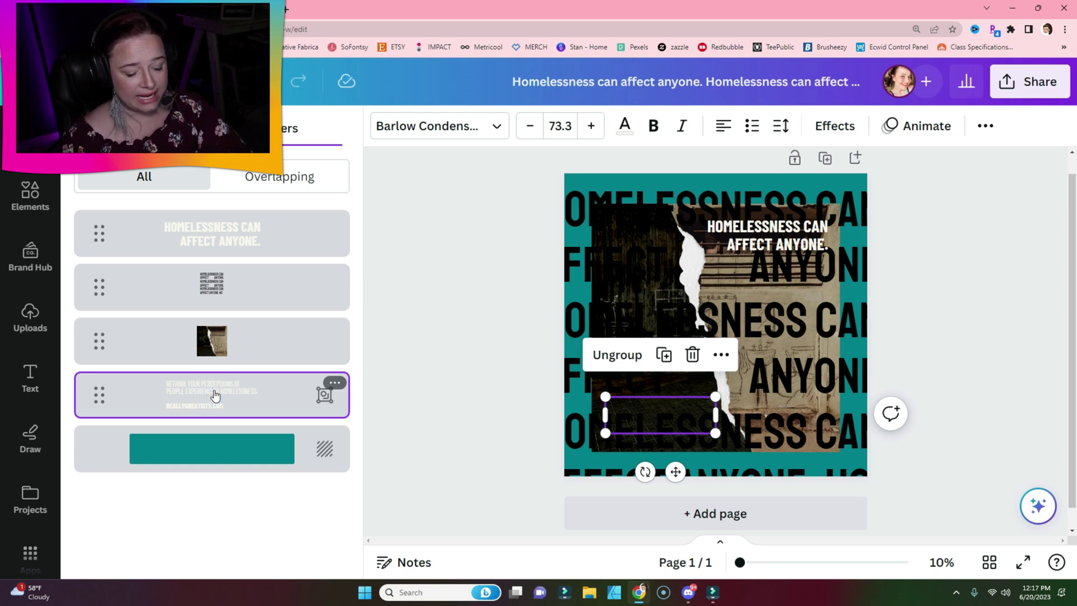
Step: Delete the small text group, then inspect the photo, headline and repeated-text layers
{"action": "key", "text": "Delete"}
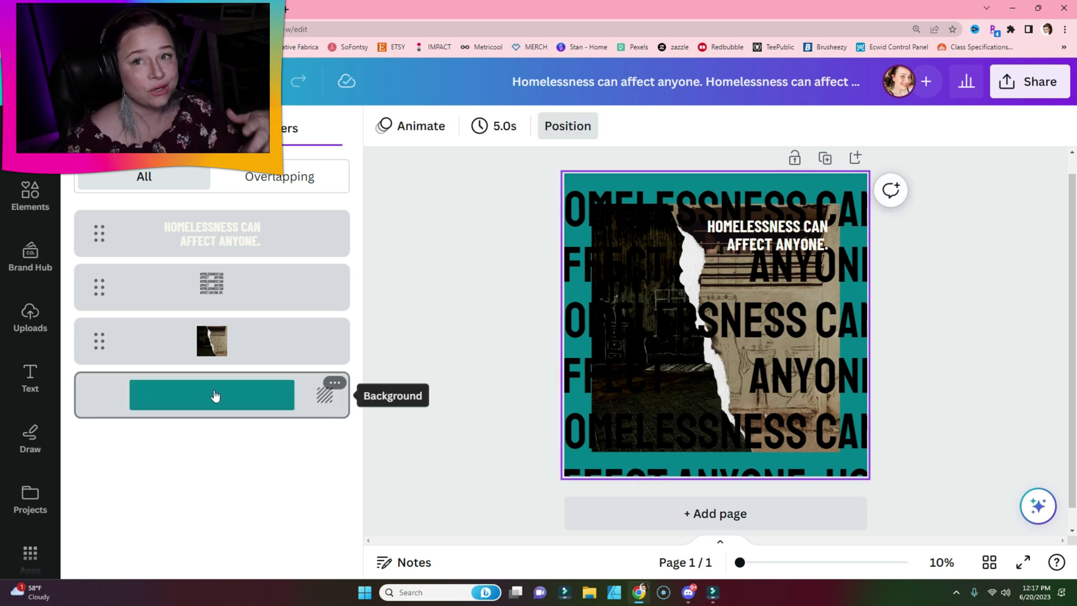
{"action": "left_click", "coordinate": [236, 341]}
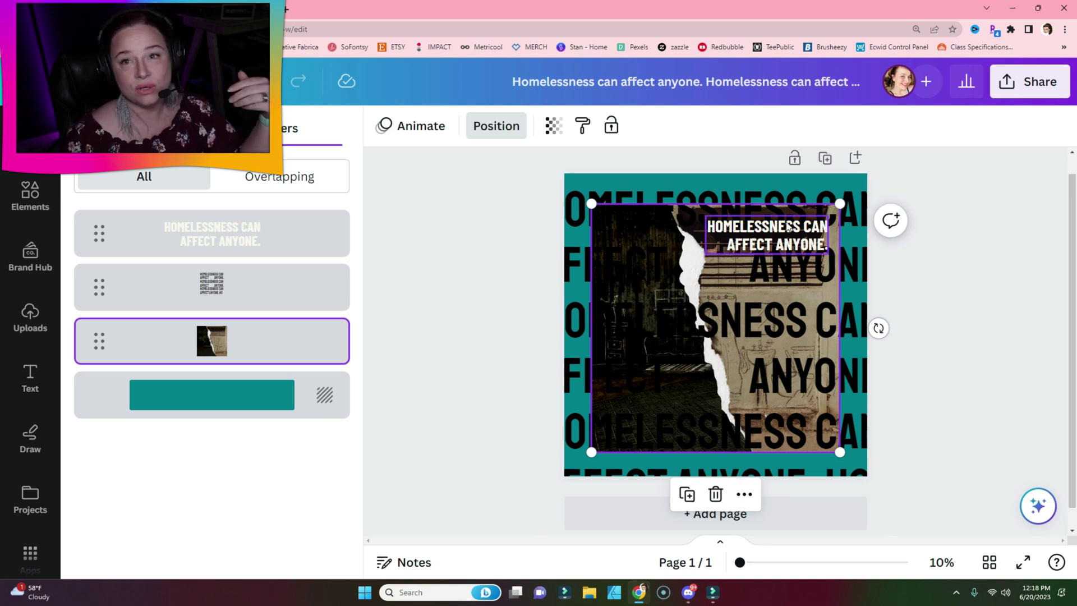
{"action": "left_click", "coordinate": [788, 227]}
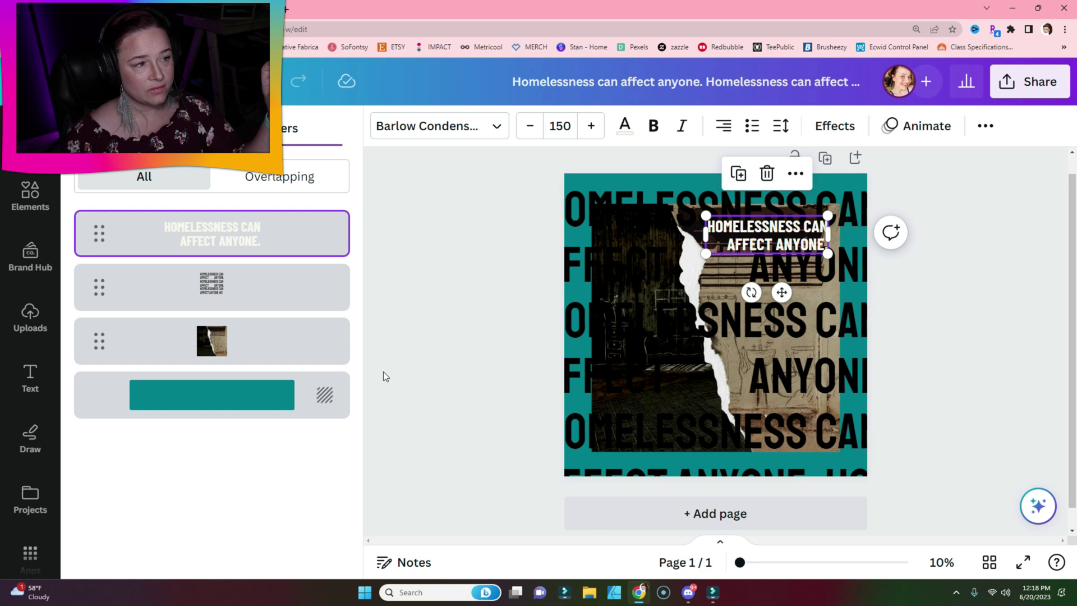
{"action": "left_click", "coordinate": [169, 284]}
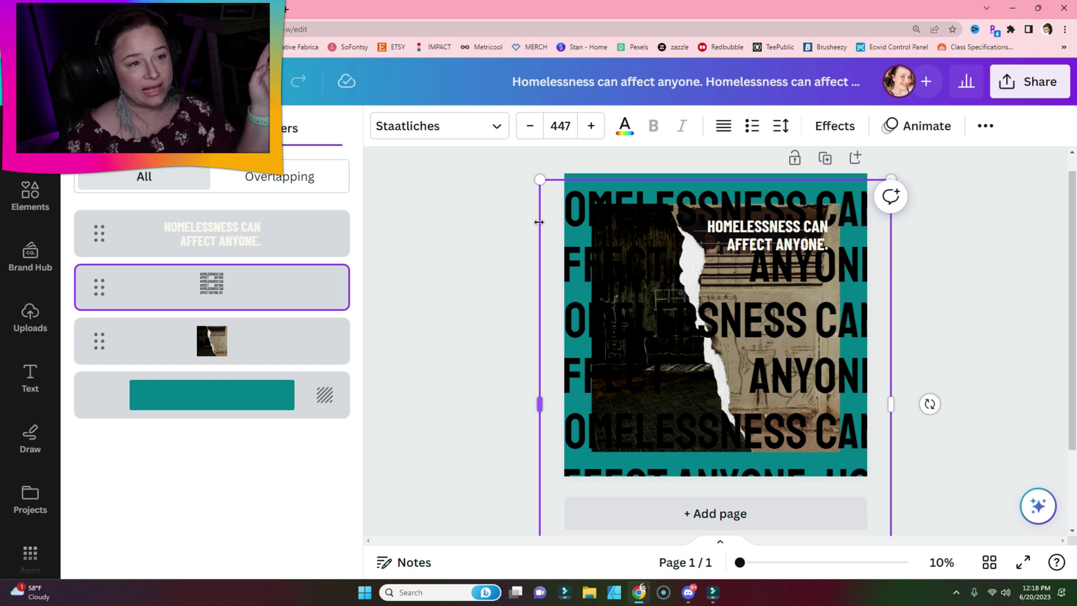
{"action": "double_click", "coordinate": [576, 200]}
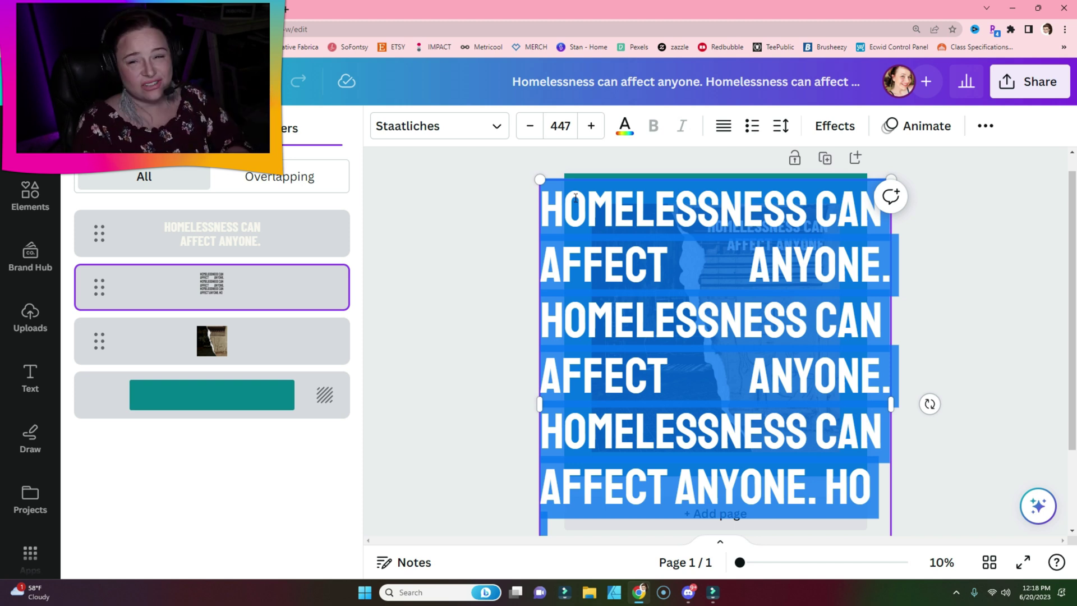
Step: Replace the repeated background words with HELLO, pasted repeatedly to fill the page
{"action": "type", "text": "HELLO"}
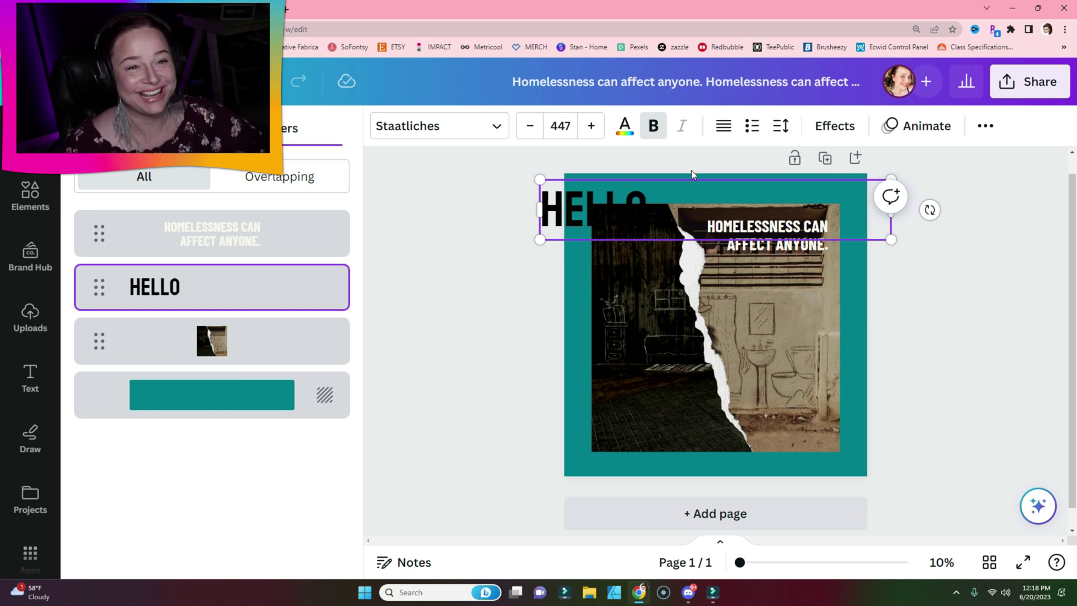
{"action": "left_click_drag", "start_coordinate": [668, 195], "coordinate": [551, 192]}
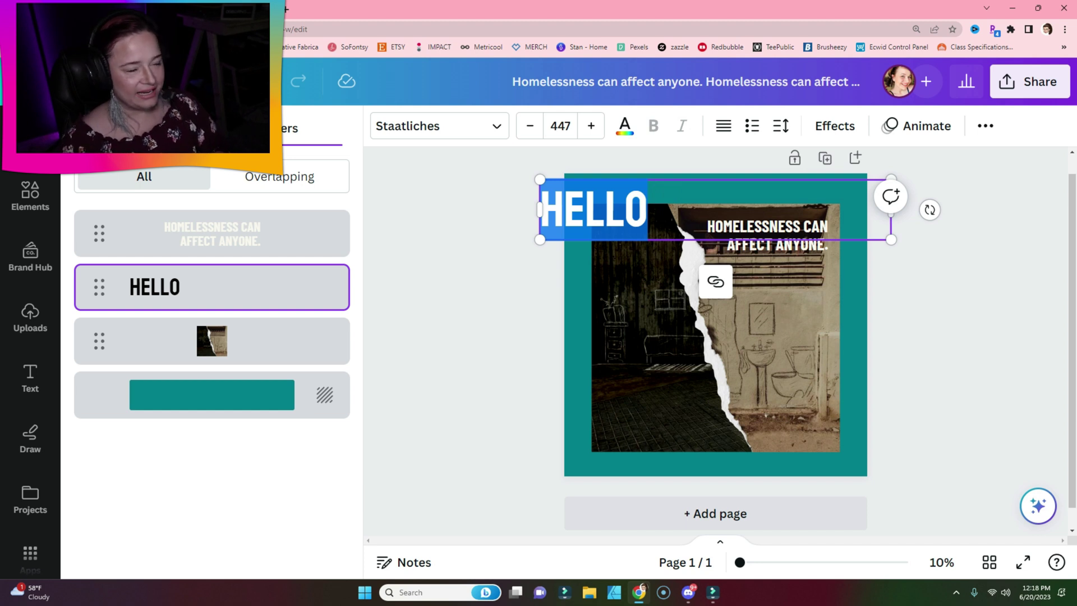
{"action": "key", "text": "ctrl+v"}
{"action": "key", "text": "ctrl+v"}
{"action": "key", "text": "ctrl+v"}
{"action": "key", "text": "ctrl+v"}
{"action": "key", "text": "ctrl+v"}
{"action": "key", "text": "ctrl+v"}
{"action": "key", "text": "ctrl+v"}
{"action": "key", "text": "ctrl+v"}
{"action": "key", "text": "ctrl+v"}
{"action": "key", "text": "ctrl+v"}
{"action": "key", "text": "ctrl+v"}
{"action": "key", "text": "ctrl+v"}
{"action": "key", "text": "ctrl+v"}
{"action": "key", "text": "ctrl+v"}
{"action": "key", "text": "ctrl+v"}
{"action": "key", "text": "ctrl+v"}
{"action": "key", "text": "ctrl+v"}
{"action": "key", "text": "ctrl+v"}
{"action": "key", "text": "ctrl+v"}
{"action": "key", "text": "ctrl+v"}
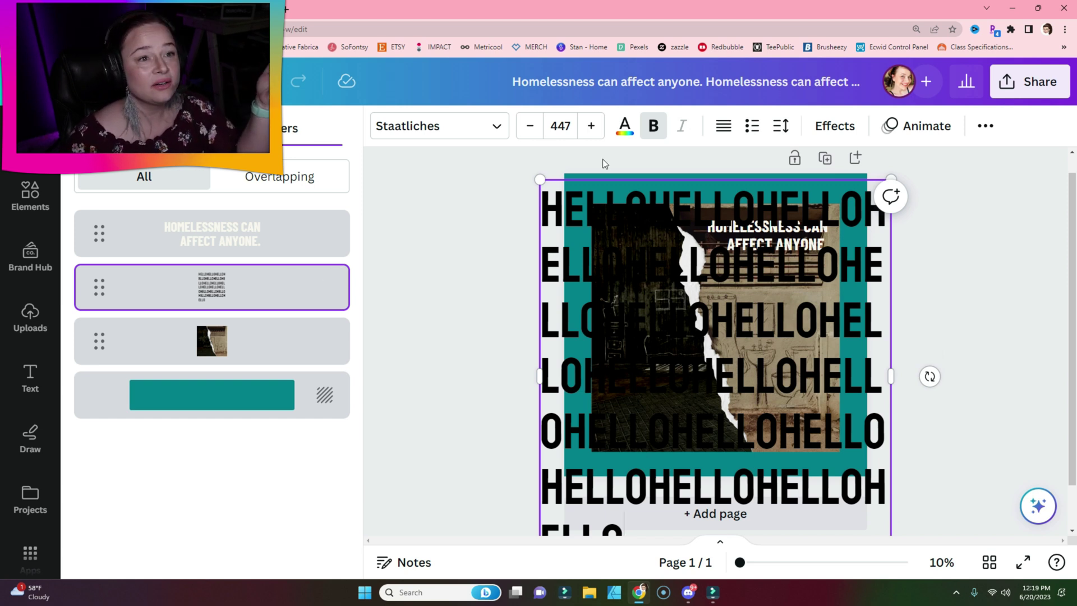
Step: Change all black text to the cream colour and nudge the HELLO block upward
{"action": "left_click", "coordinate": [625, 126]}
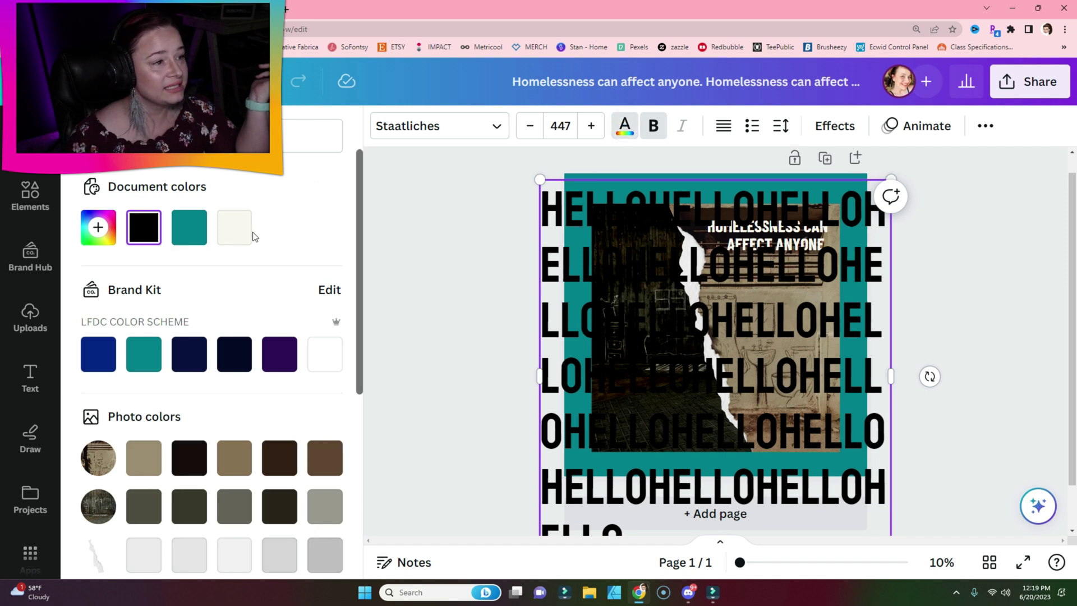
{"action": "left_click", "coordinate": [239, 230]}
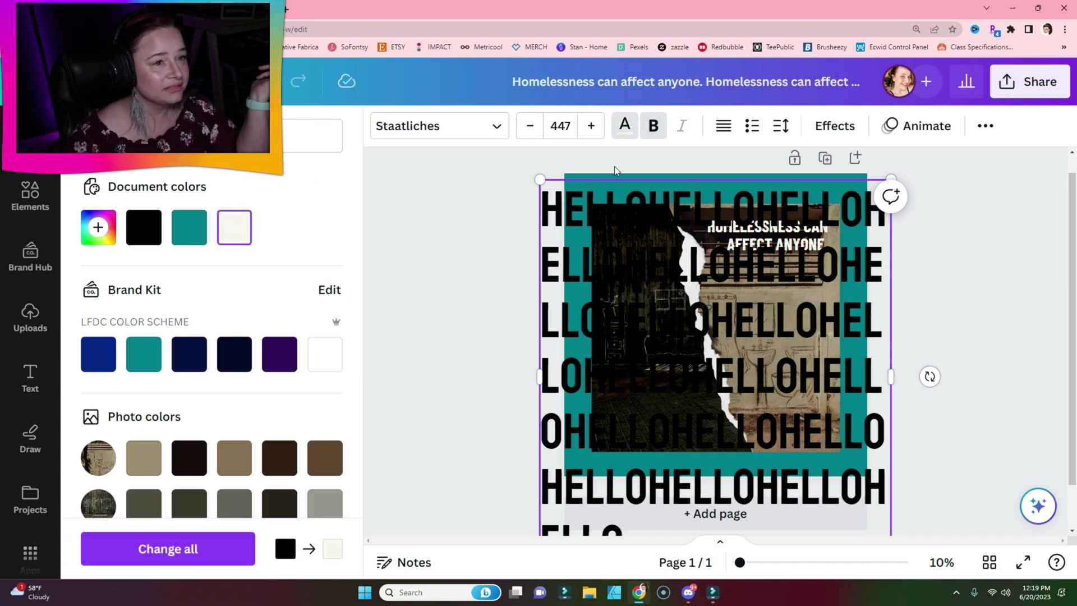
{"action": "left_click", "coordinate": [173, 557]}
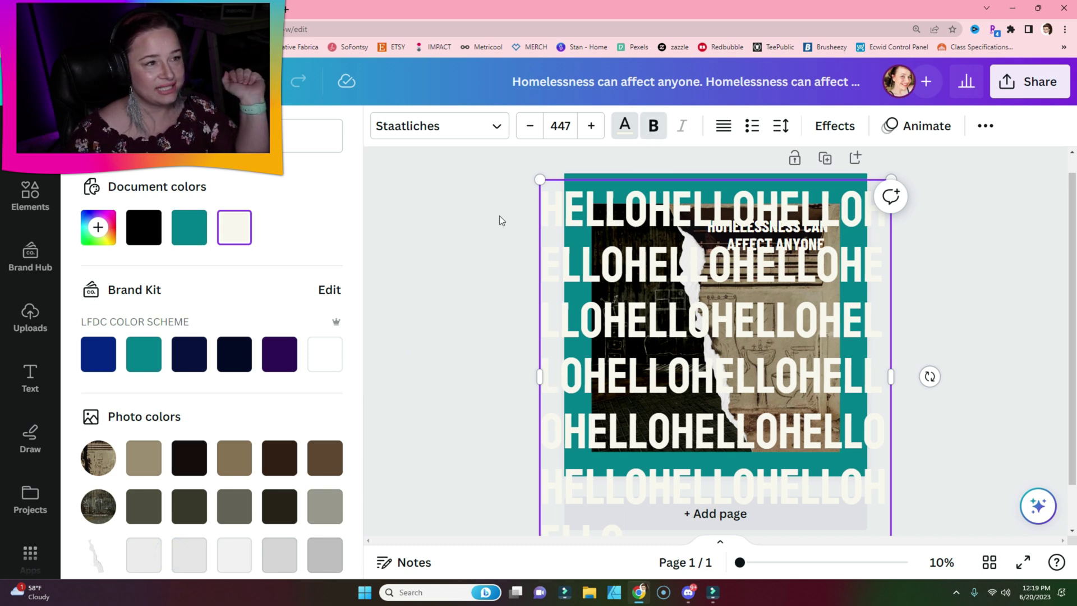
{"action": "key", "text": "alt+1"}
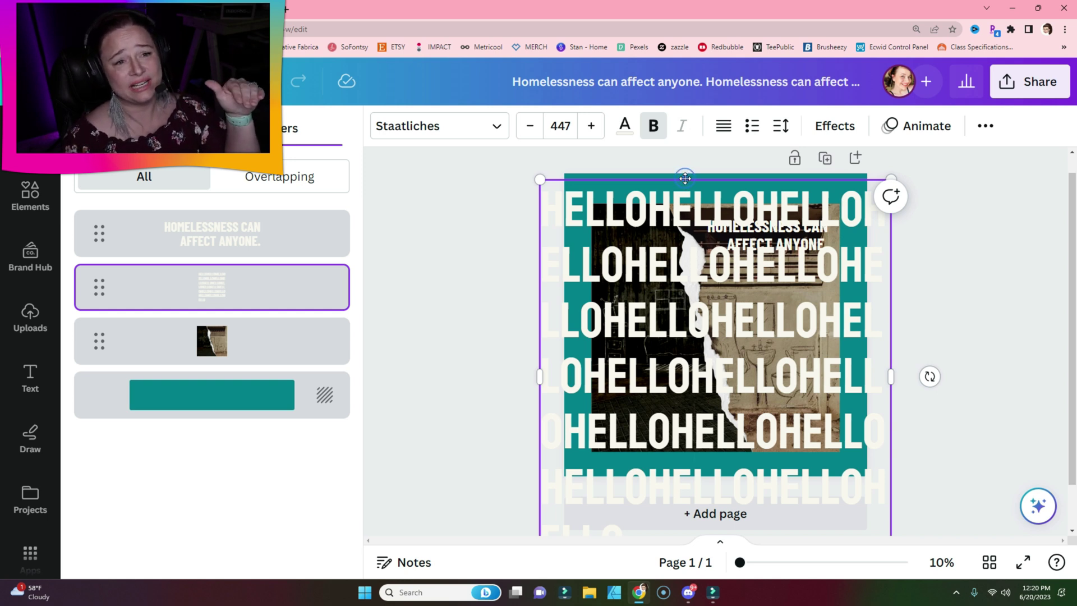
{"action": "left_click_drag", "start_coordinate": [685, 178], "coordinate": [688, 143]}
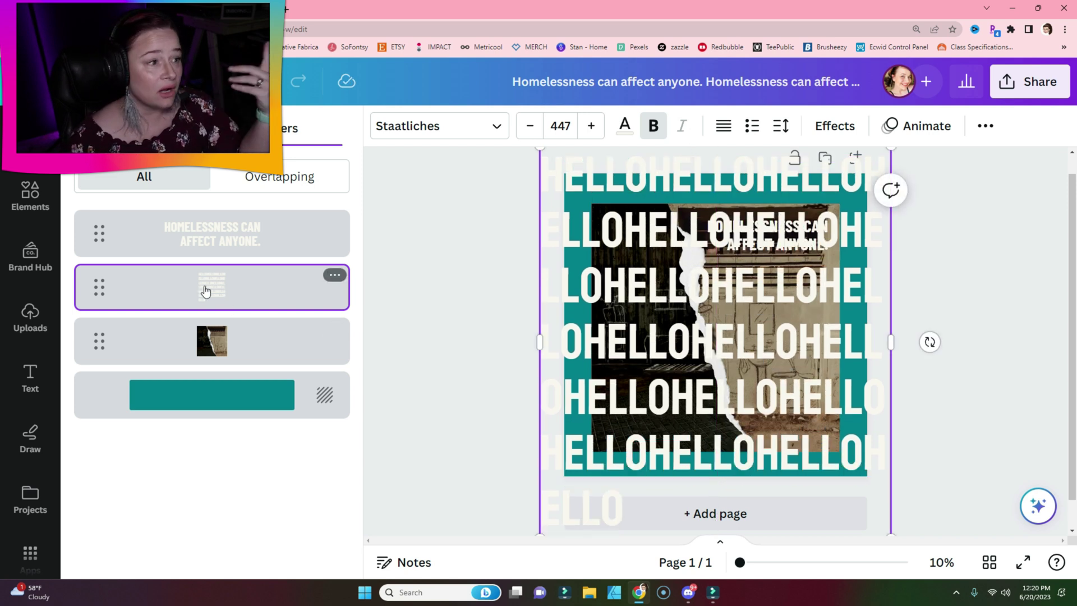
Step: Move the HELLO text layer below the photo in the Layers panel
{"action": "left_click_drag", "start_coordinate": [150, 288], "coordinate": [149, 376]}
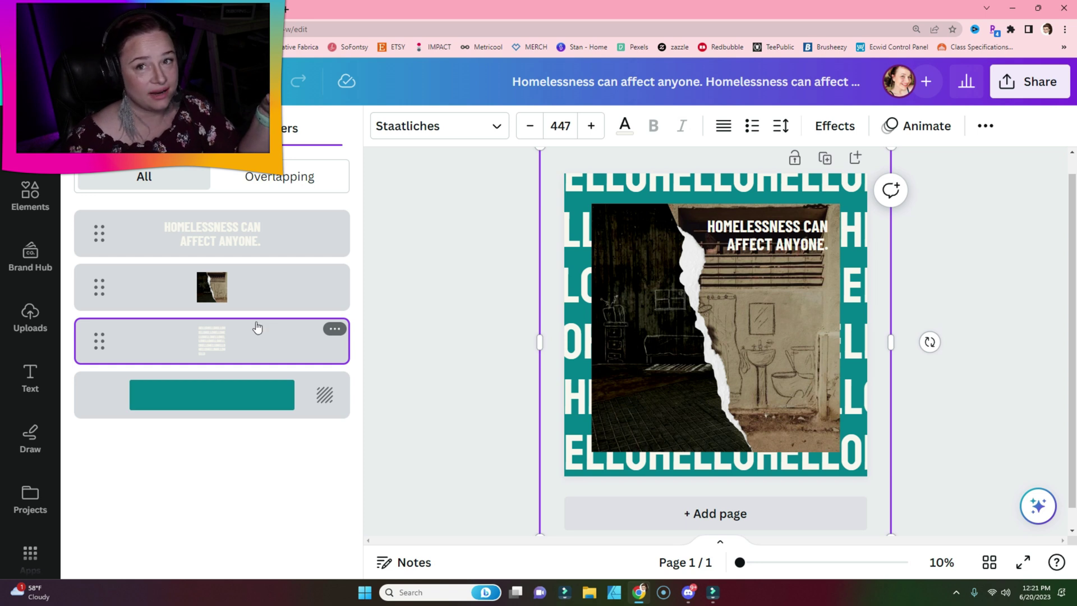
{"action": "left_click", "coordinate": [334, 329]}
{"action": "left_click", "coordinate": [188, 343]}
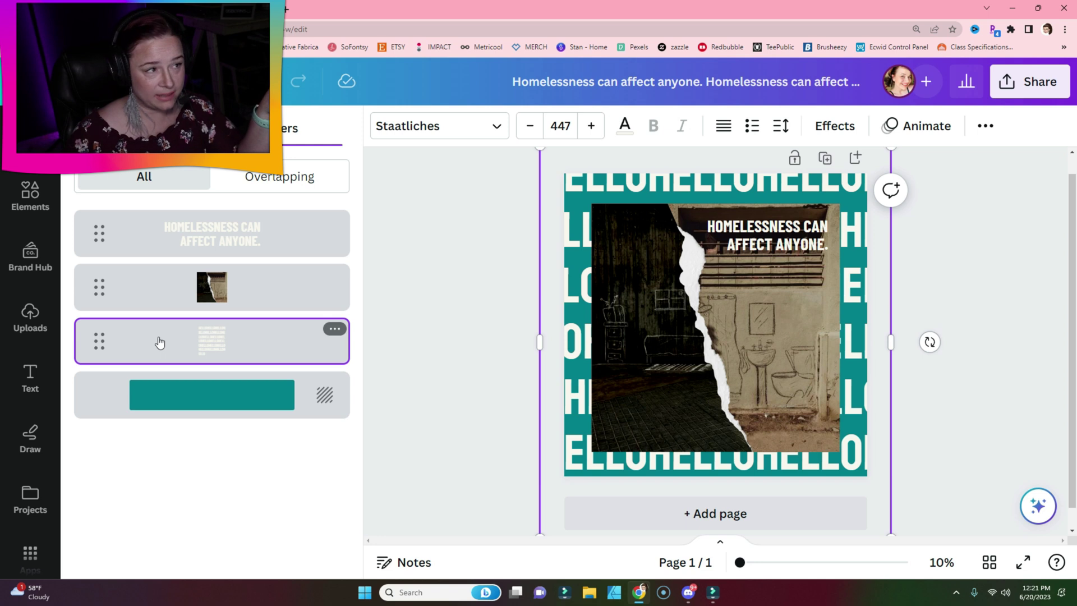
Step: Fade the repeated HELLO text to about 25 transparency
{"action": "left_click", "coordinate": [986, 125]}
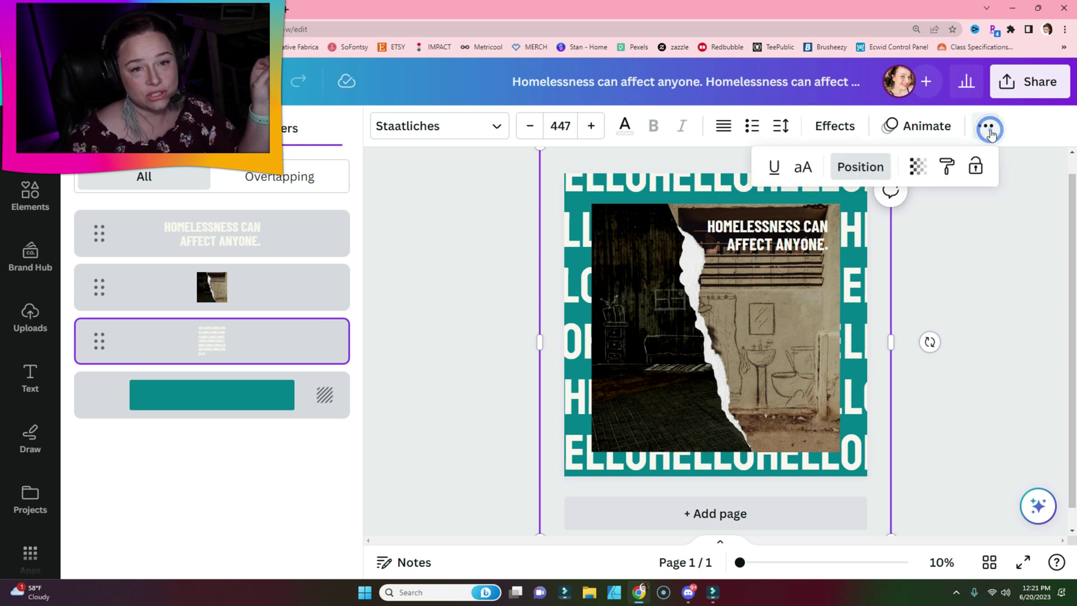
{"action": "left_click", "coordinate": [916, 167]}
{"action": "left_click_drag", "start_coordinate": [919, 238], "coordinate": [794, 239]}
{"action": "left_click", "coordinate": [419, 346]}
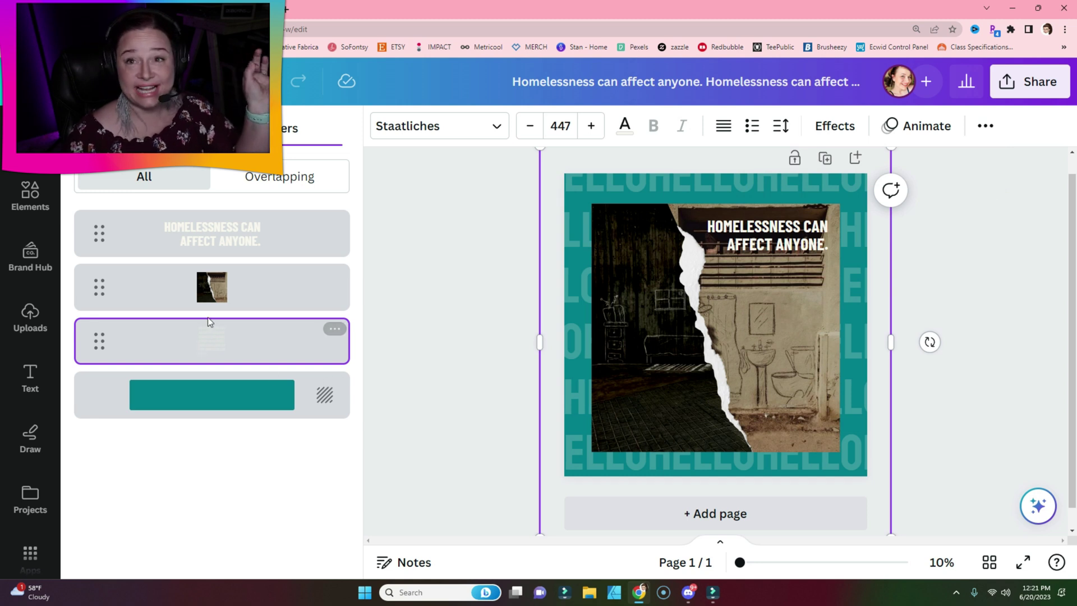
Step: Delete the bathroom sketch and dark room photos from the torn-paper frame, leaving sky-and-hills placeholders
{"action": "left_click", "coordinate": [224, 297]}
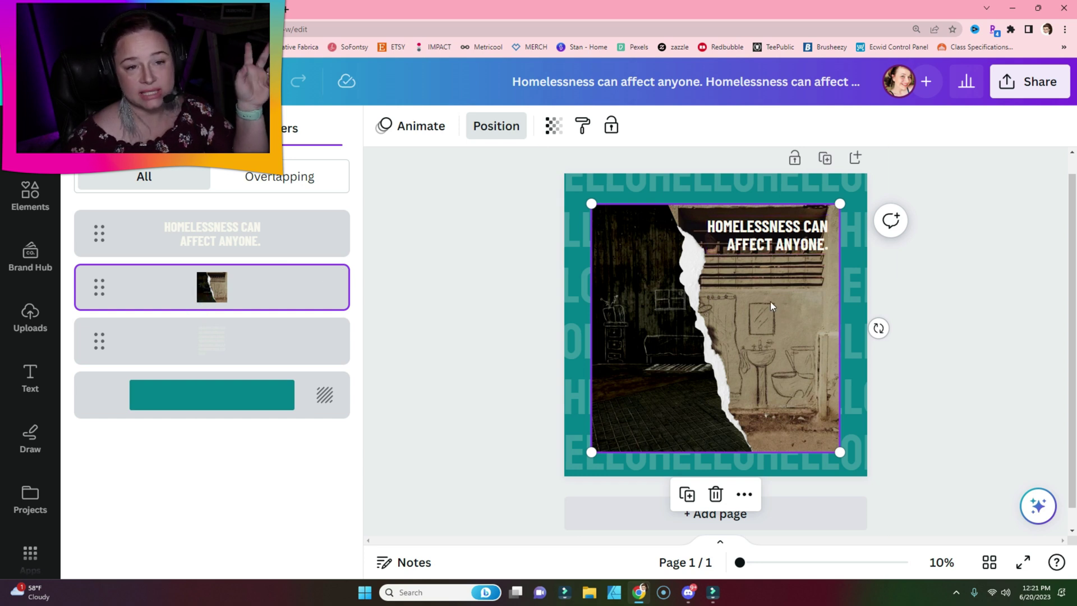
{"action": "double_click", "coordinate": [770, 316]}
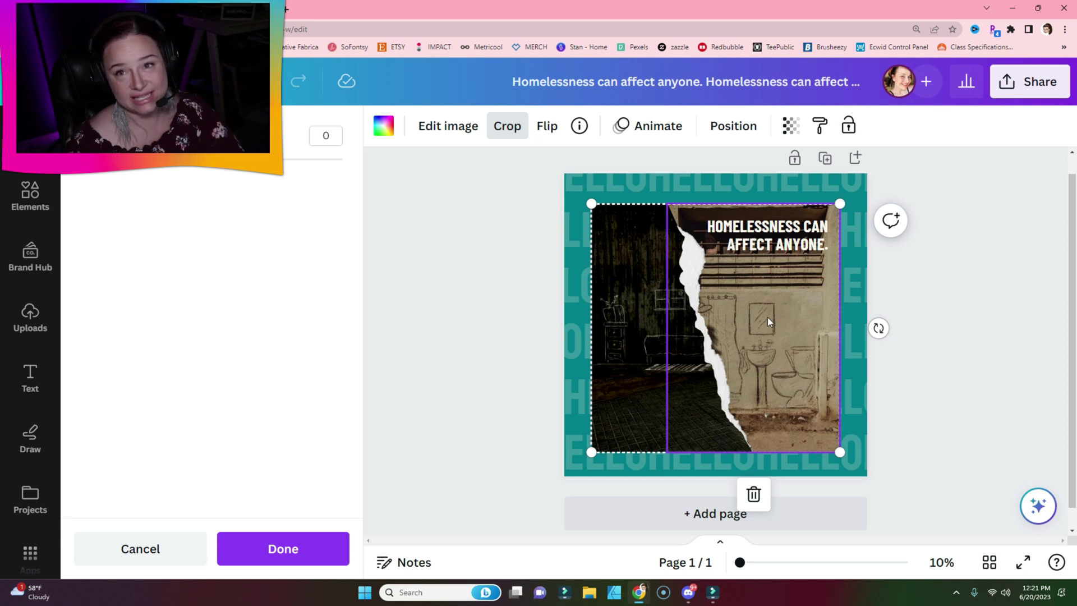
{"action": "left_click", "coordinate": [500, 354]}
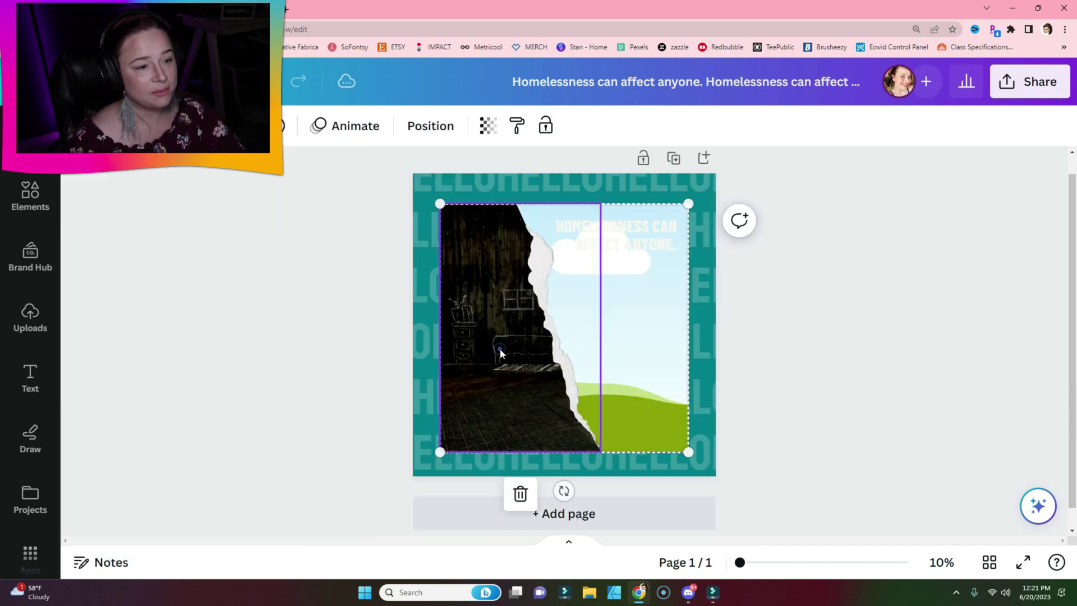
{"action": "left_click", "coordinate": [500, 351]}
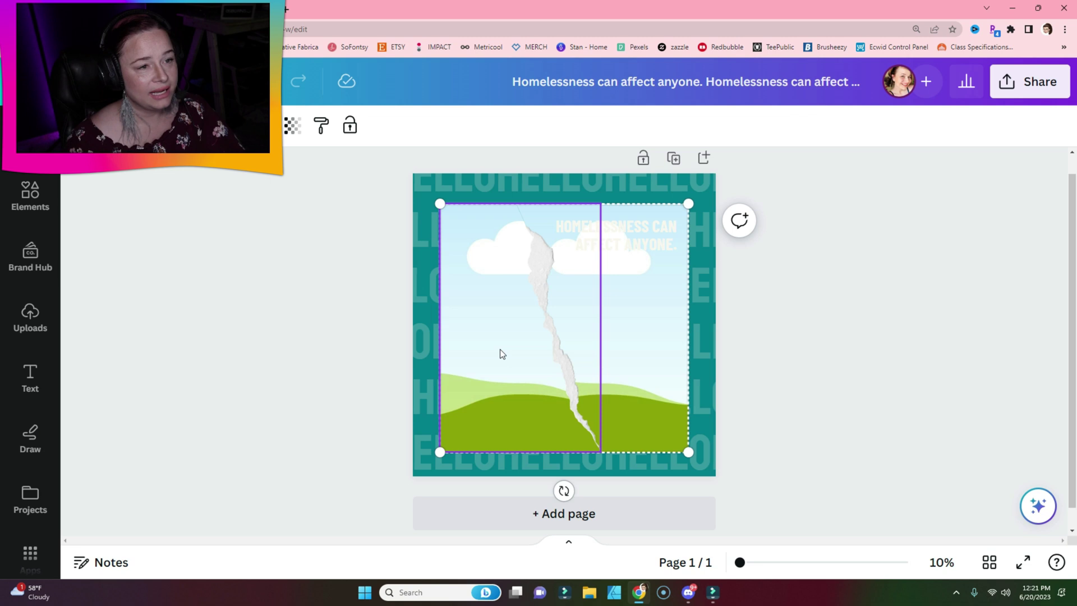
{"action": "left_click", "coordinate": [275, 322]}
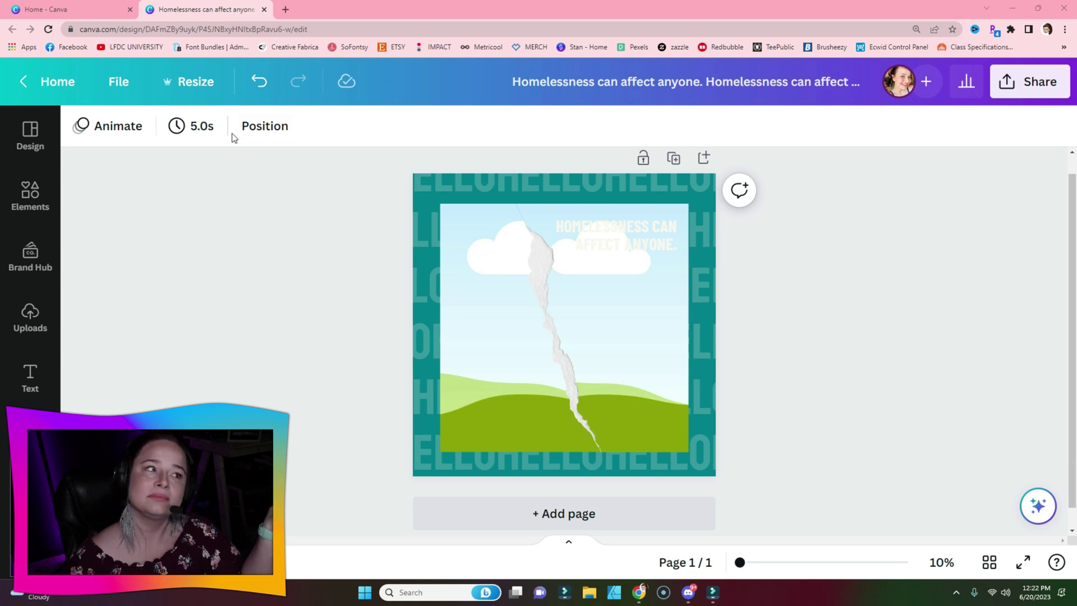
Step: Retype the headline as 'HELLO THERE FRIEND' and enlarge it to about 218 at the top right
{"action": "left_click", "coordinate": [261, 126]}
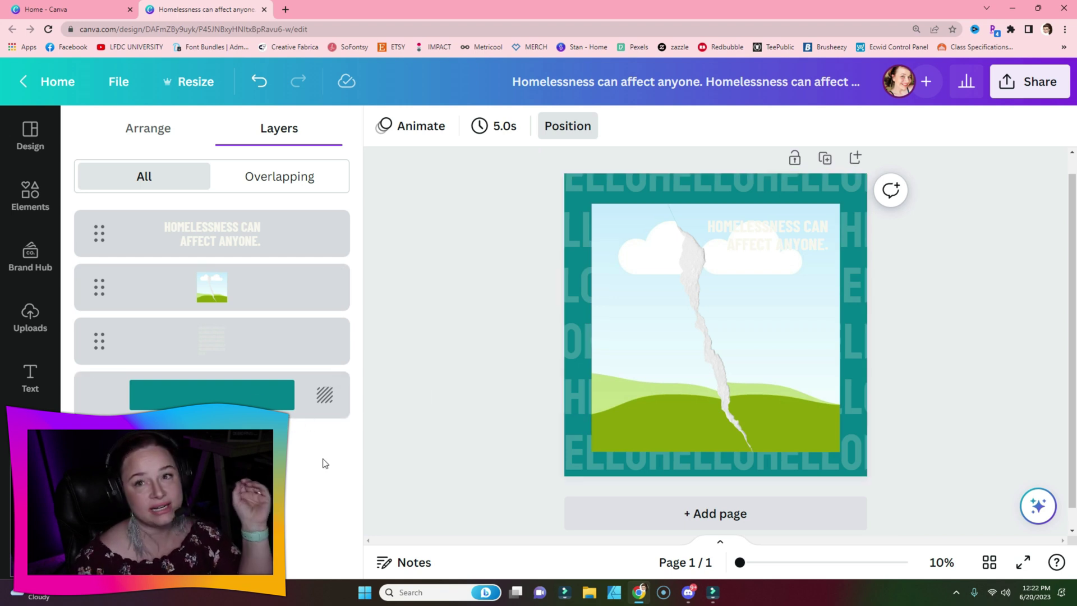
{"action": "left_click", "coordinate": [222, 245]}
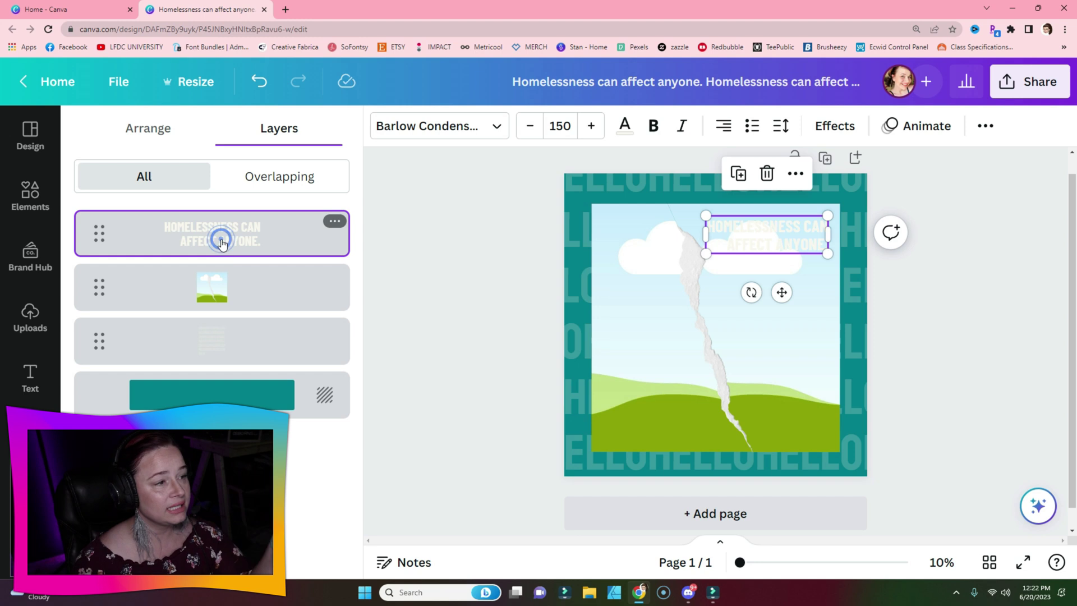
{"action": "double_click", "coordinate": [741, 235]}
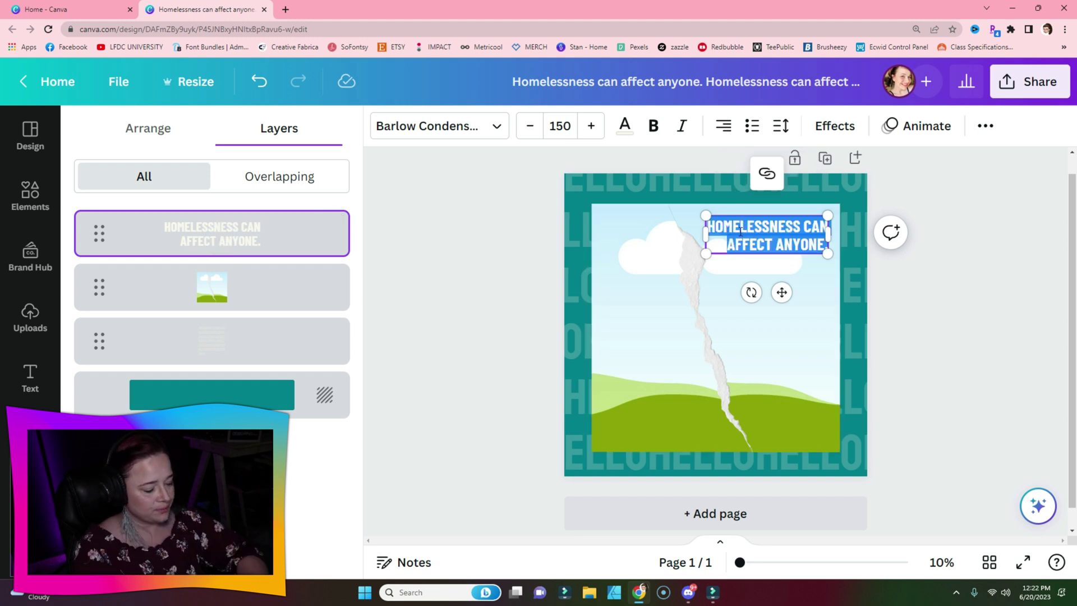
{"action": "type", "text": "HELLO THERE"}
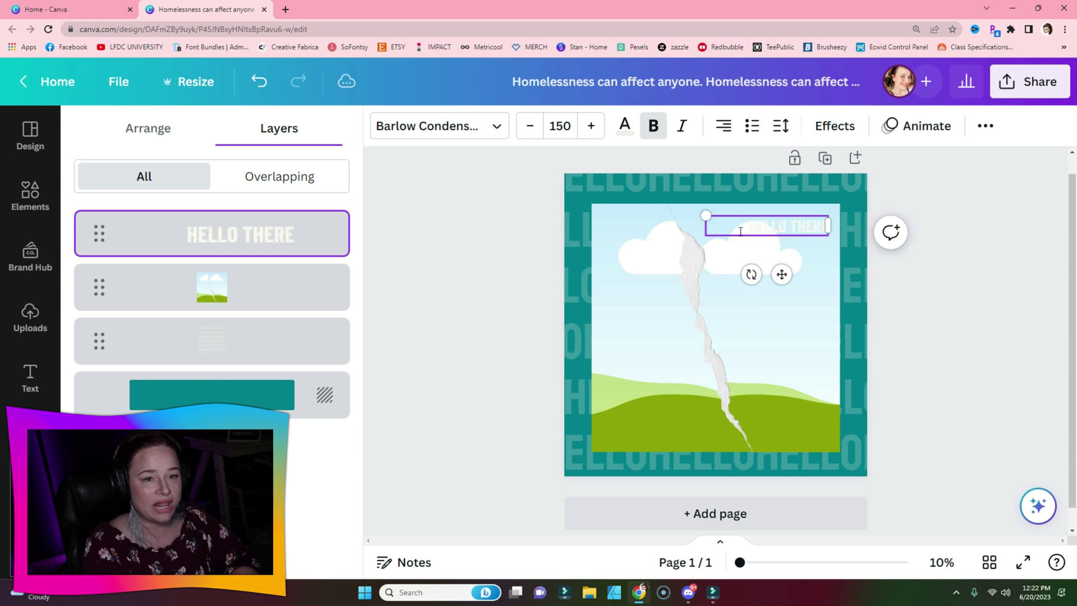
{"action": "type", "text": " FRIEND"}
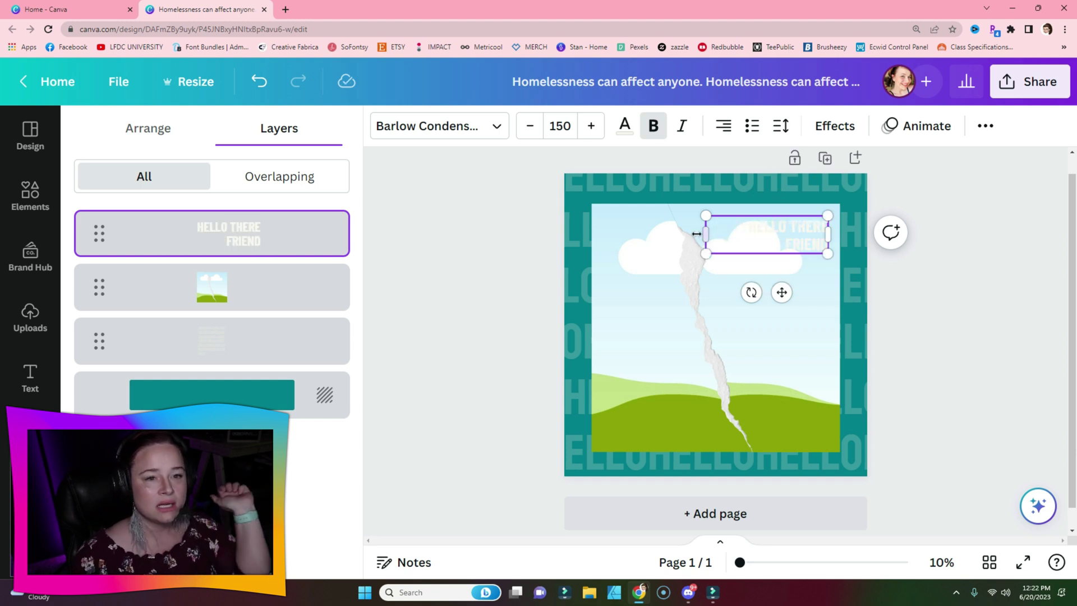
{"action": "left_click_drag", "start_coordinate": [828, 254], "coordinate": [780, 235]}
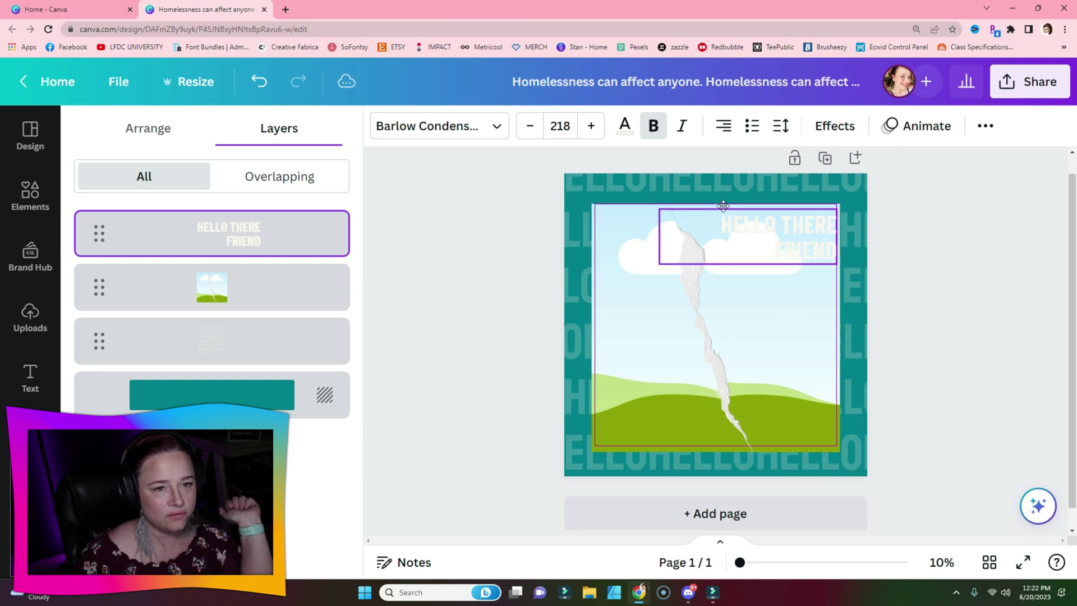
{"action": "left_click", "coordinate": [223, 292]}
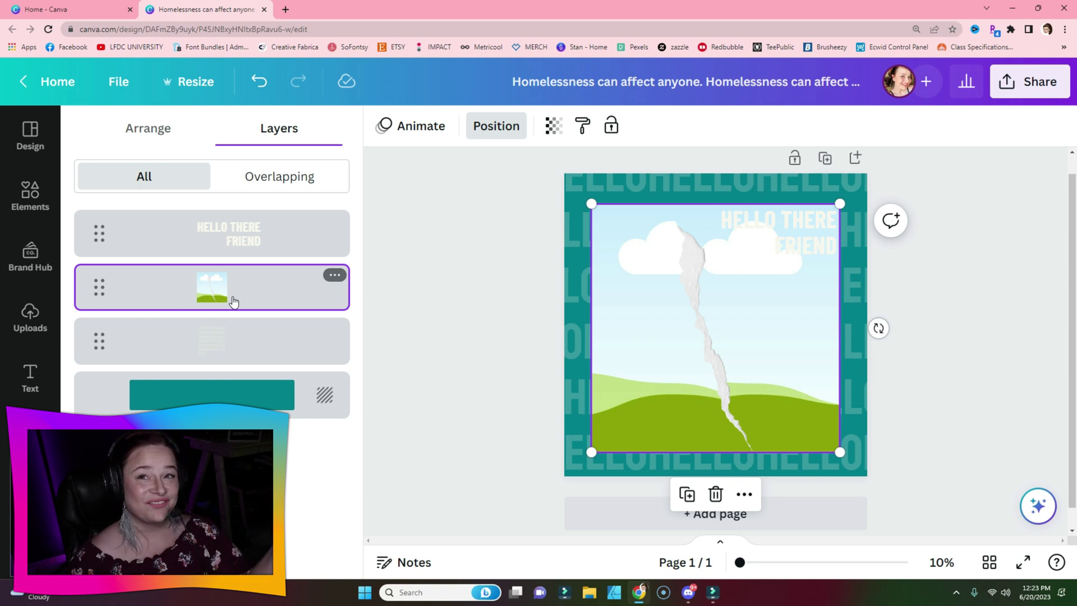
{"action": "left_click", "coordinate": [33, 200]}
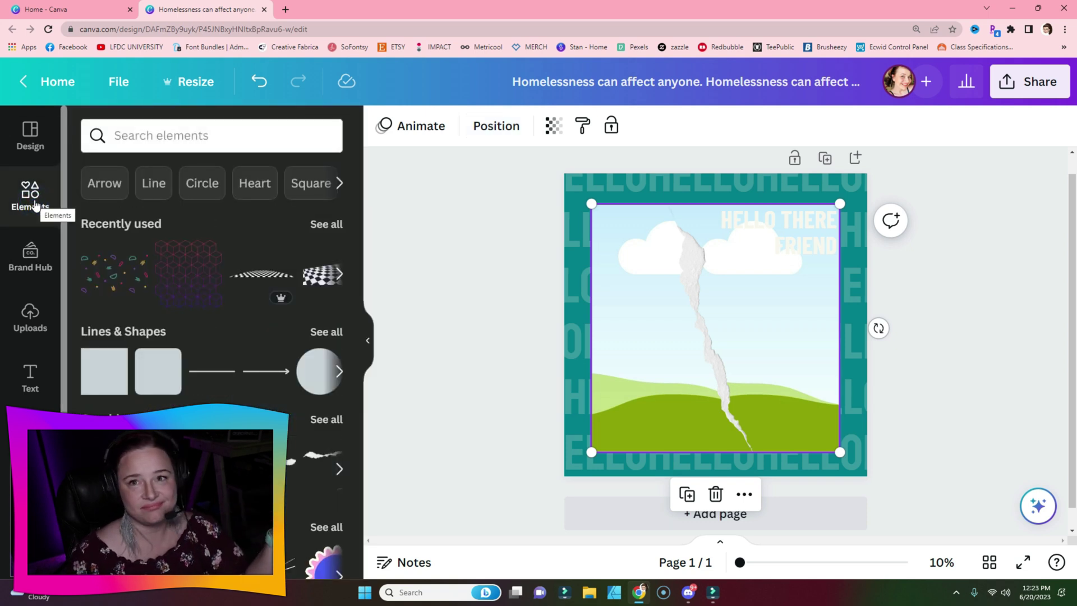
Step: Search Elements for 'floral' photos and drop one into the torn picture's left half
{"action": "left_click", "coordinate": [164, 135]}
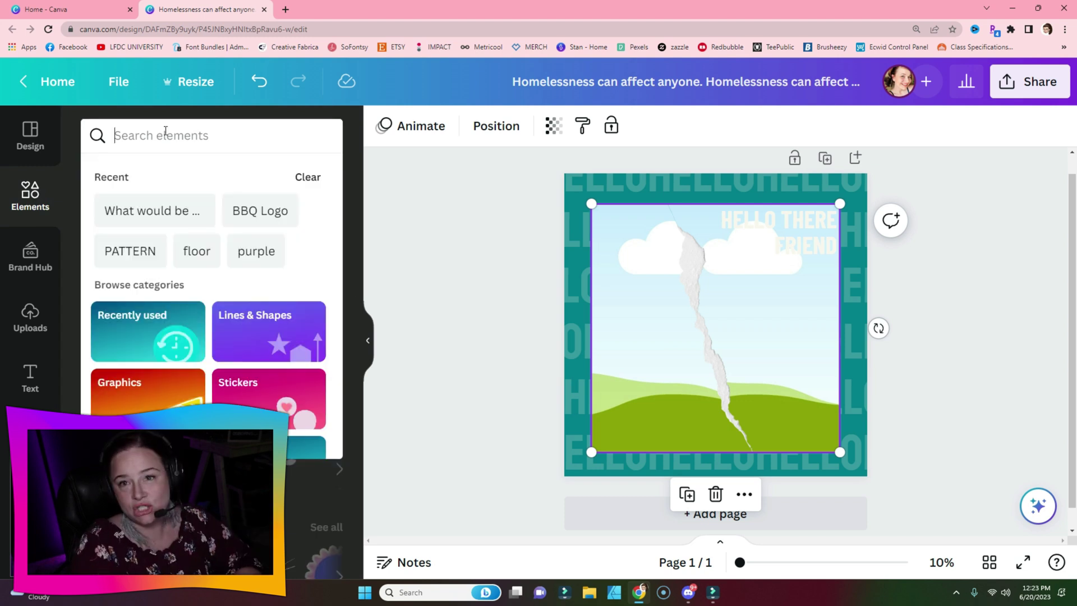
{"action": "type", "text": "floral"}
{"action": "key", "text": "Return"}
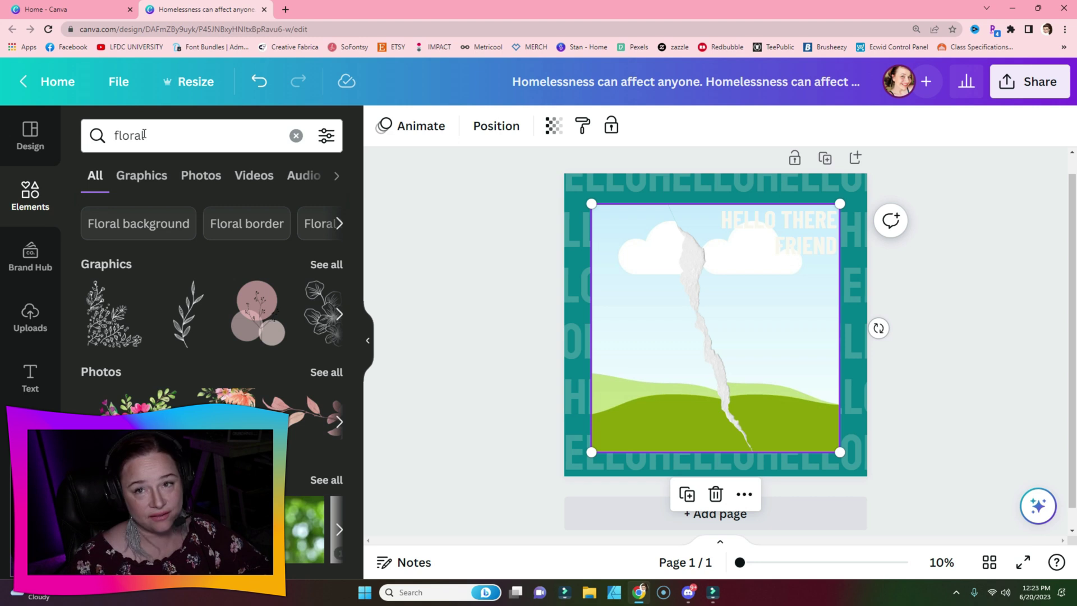
{"action": "left_click", "coordinate": [183, 171]}
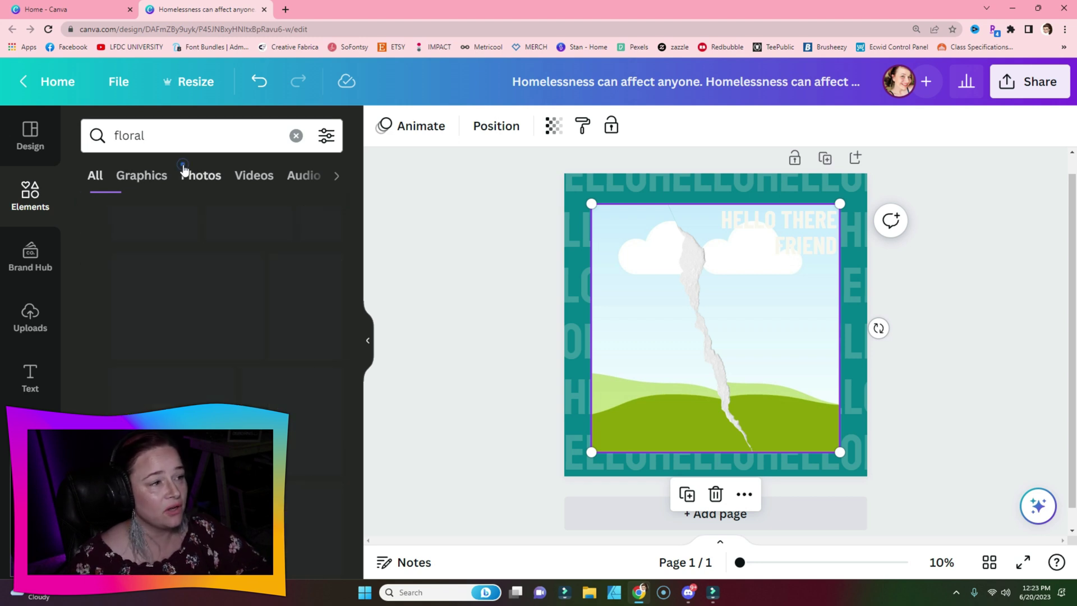
{"action": "scroll", "coordinate": [276, 306], "scroll_direction": "down", "scroll_amount": 5}
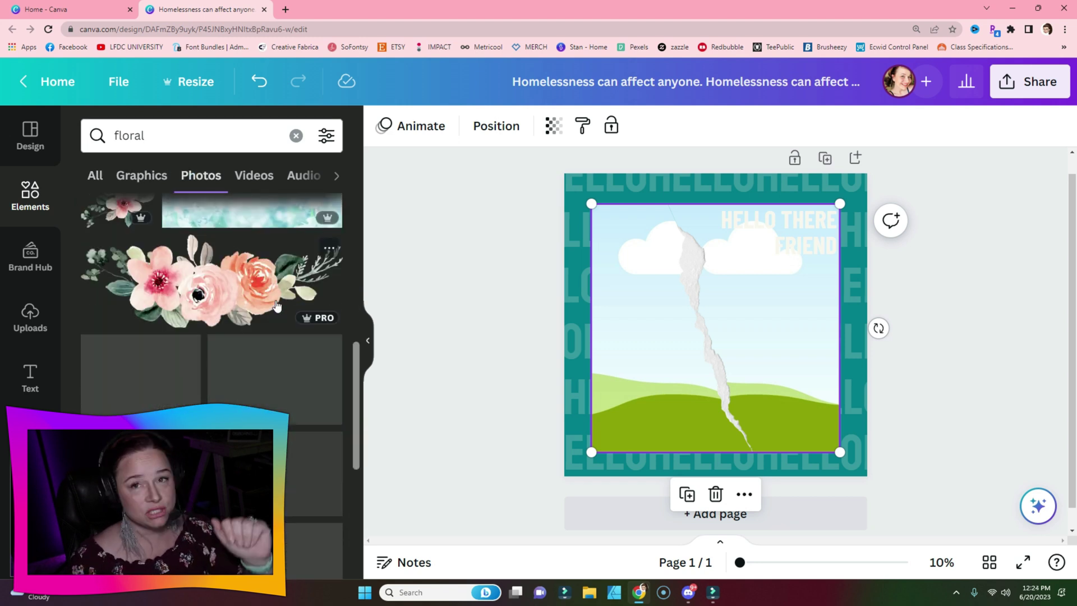
{"action": "scroll", "coordinate": [276, 306], "scroll_direction": "down", "scroll_amount": 5}
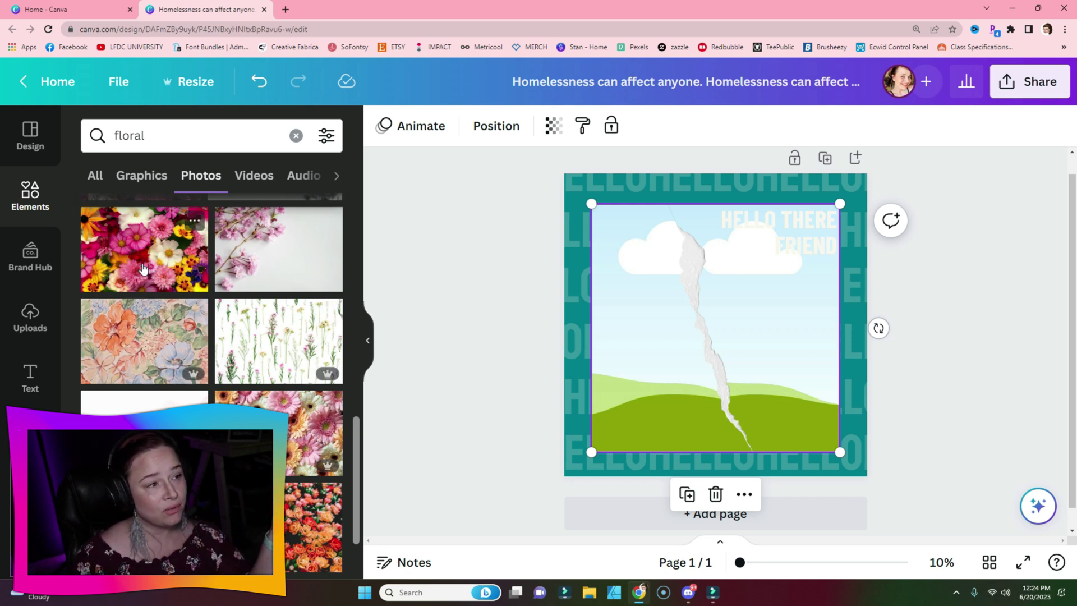
{"action": "left_click_drag", "start_coordinate": [143, 268], "coordinate": [615, 348]}
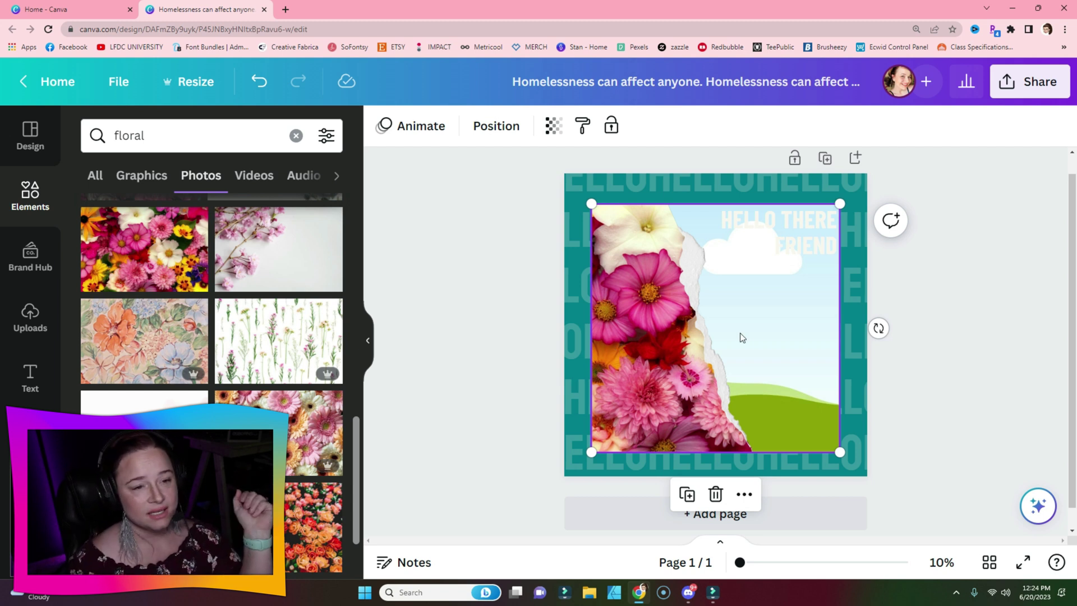
Step: Reposition the flowers inside the left half, then add a second floral photo
{"action": "left_click", "coordinate": [646, 366]}
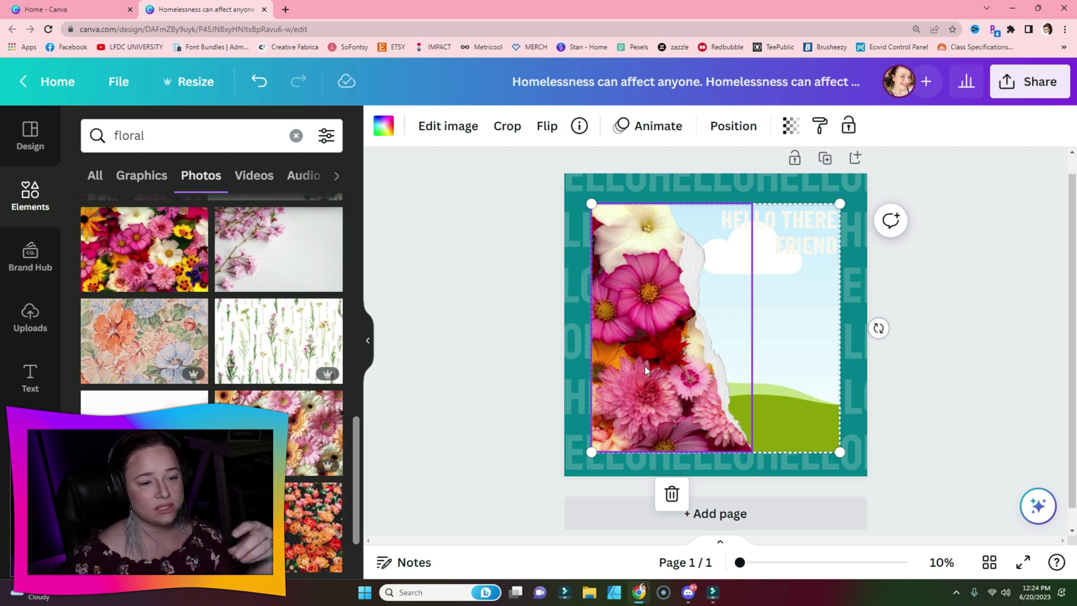
{"action": "double_click", "coordinate": [640, 362]}
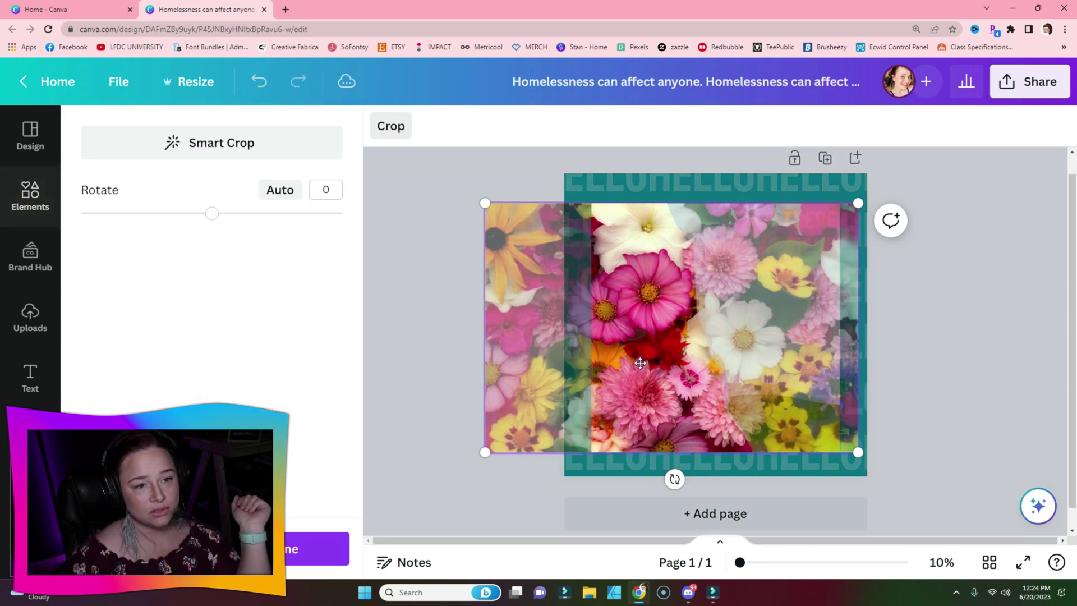
{"action": "left_click_drag", "start_coordinate": [641, 363], "coordinate": [550, 384]}
{"action": "left_click_drag", "start_coordinate": [677, 387], "coordinate": [746, 407]}
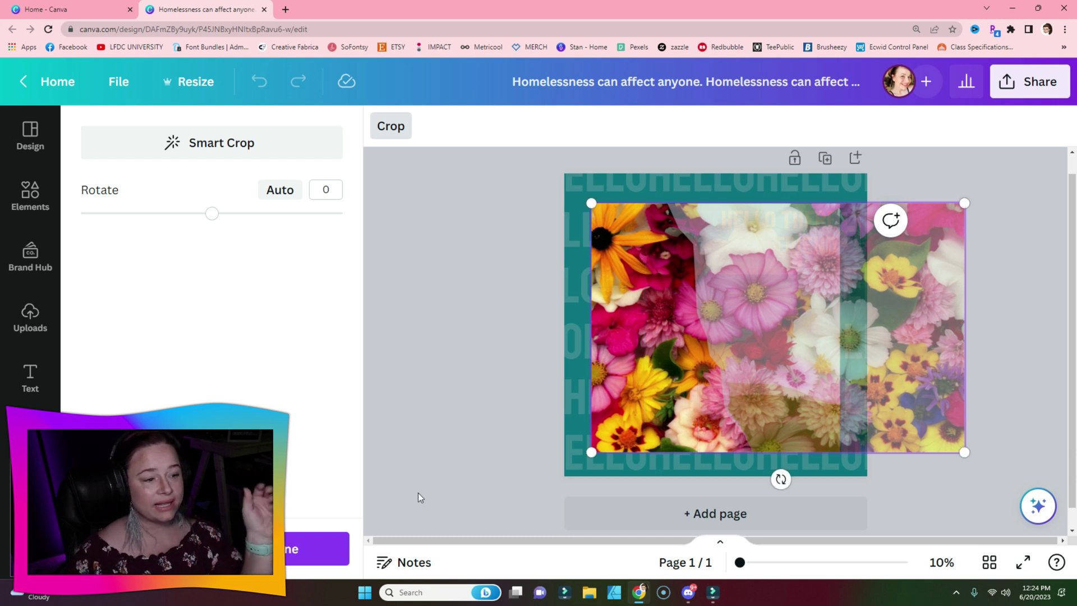
{"action": "left_click", "coordinate": [416, 430]}
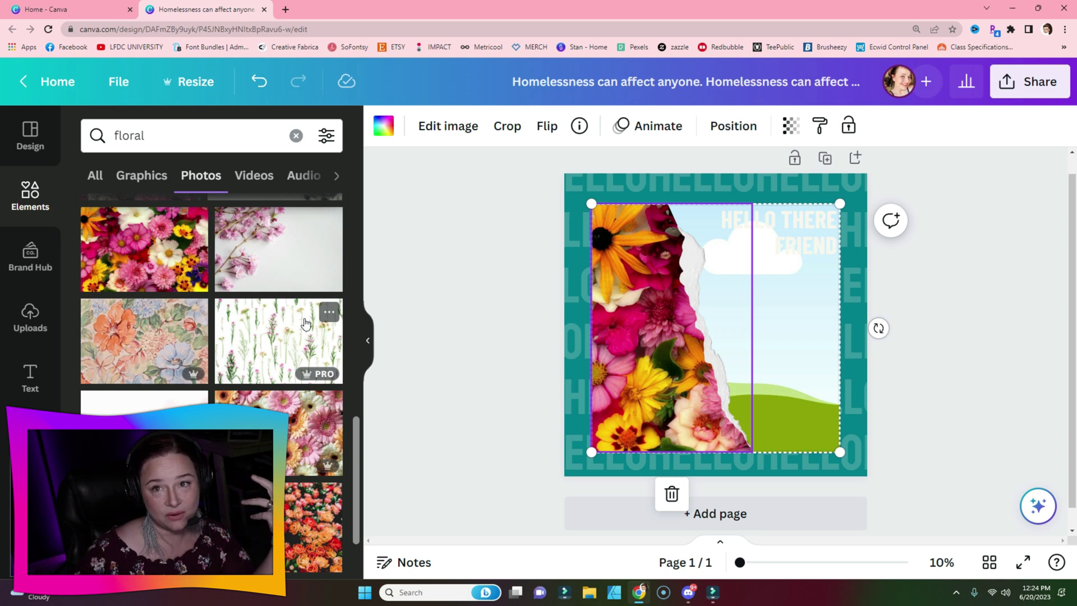
{"action": "left_click", "coordinate": [164, 270]}
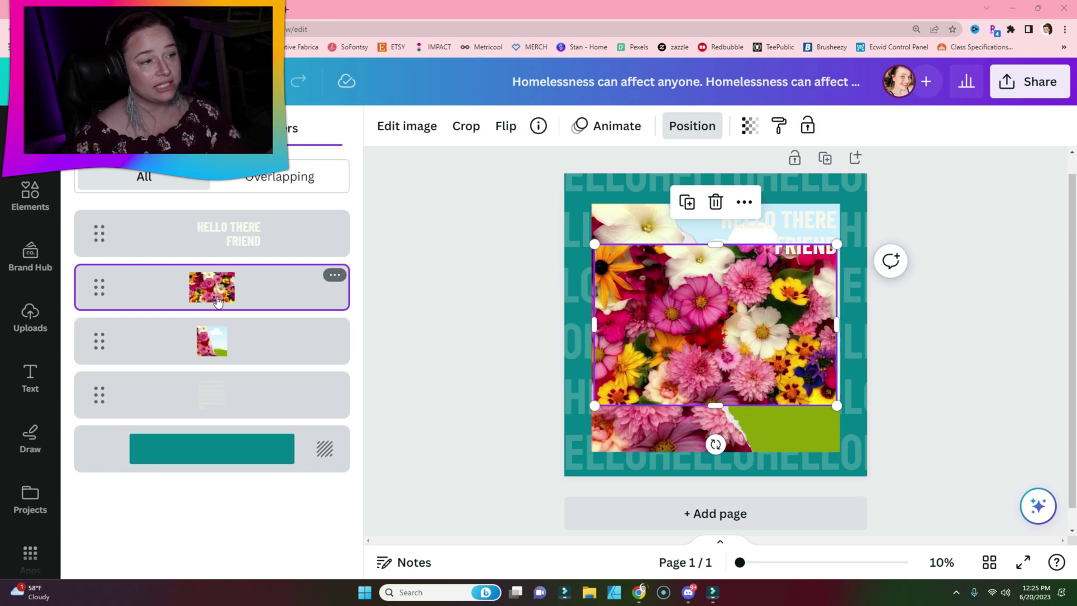
Step: Place the wide flower photo in the frame's right half, tilting and shifting it to fit
{"action": "left_click", "coordinate": [247, 289]}
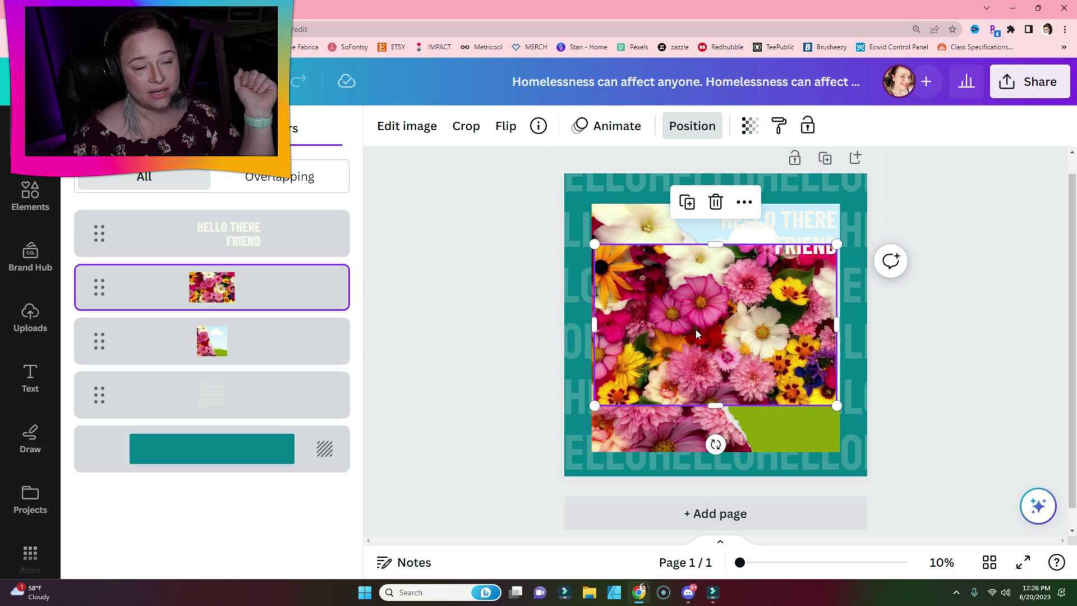
{"action": "left_click_drag", "start_coordinate": [695, 329], "coordinate": [710, 330]}
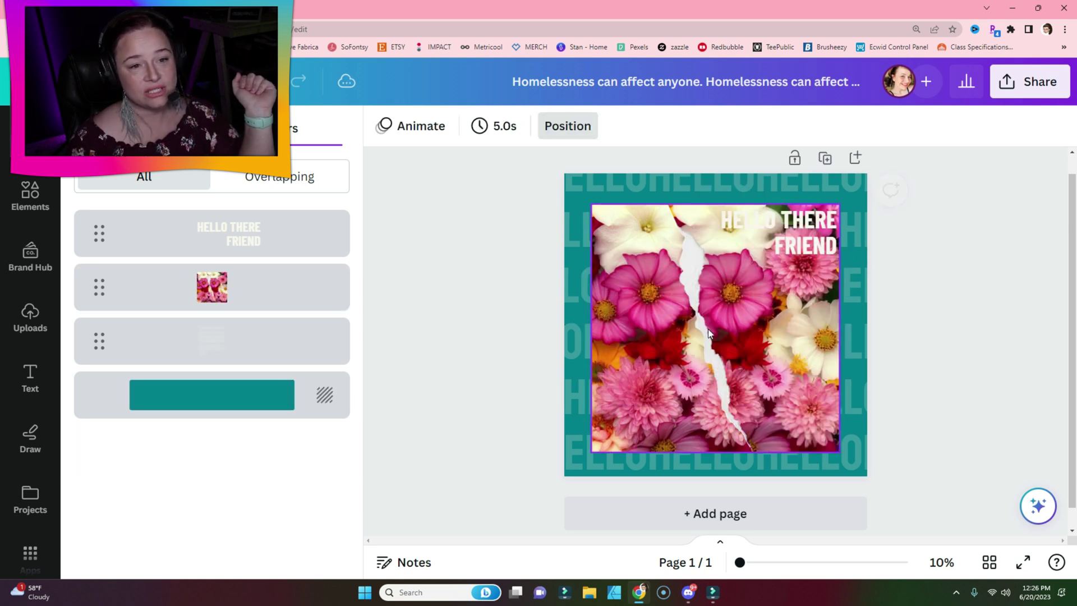
{"action": "double_click", "coordinate": [796, 338]}
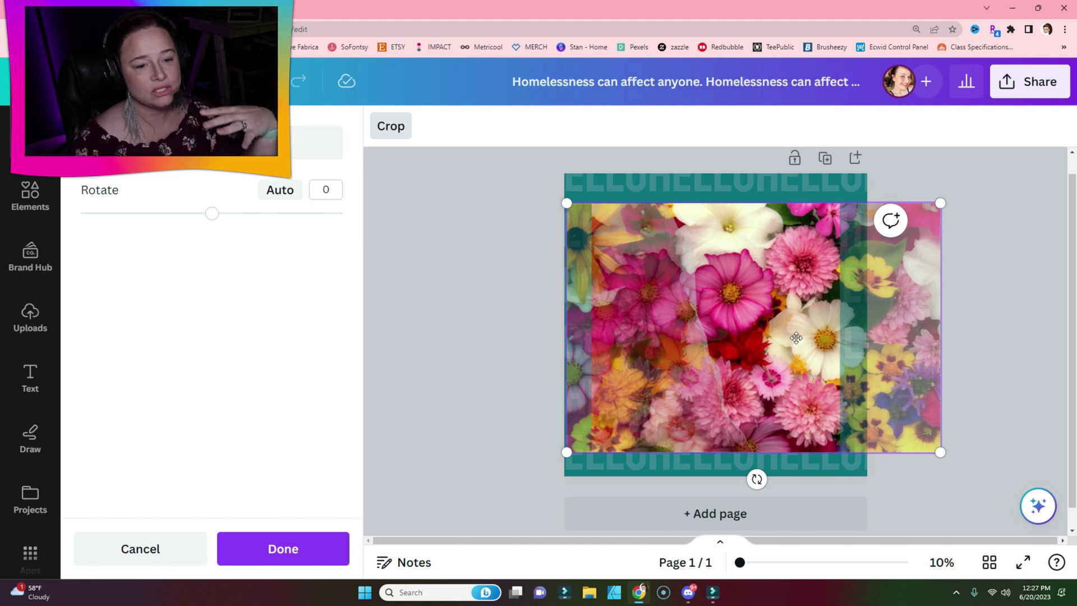
{"action": "mouse_move", "coordinate": [757, 479]}
{"action": "left_mouse_down"}
{"action": "mouse_move", "coordinate": [805, 482]}
{"action": "mouse_move", "coordinate": [877, 432]}
{"action": "mouse_move", "coordinate": [794, 491]}
{"action": "mouse_move", "coordinate": [773, 480]}
{"action": "left_mouse_up"}
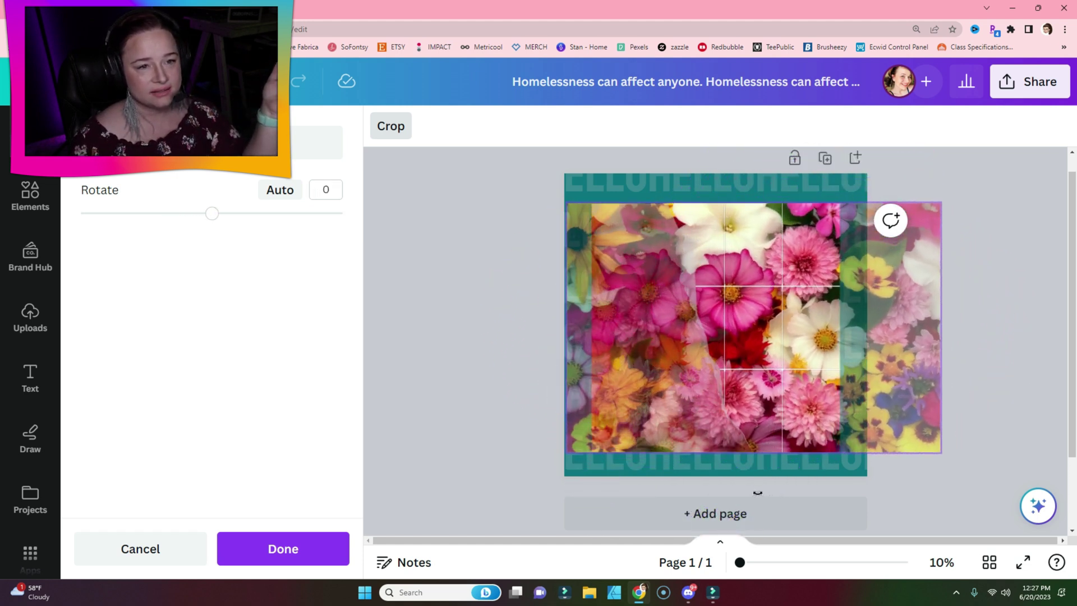
{"action": "left_click_drag", "start_coordinate": [814, 408], "coordinate": [717, 422]}
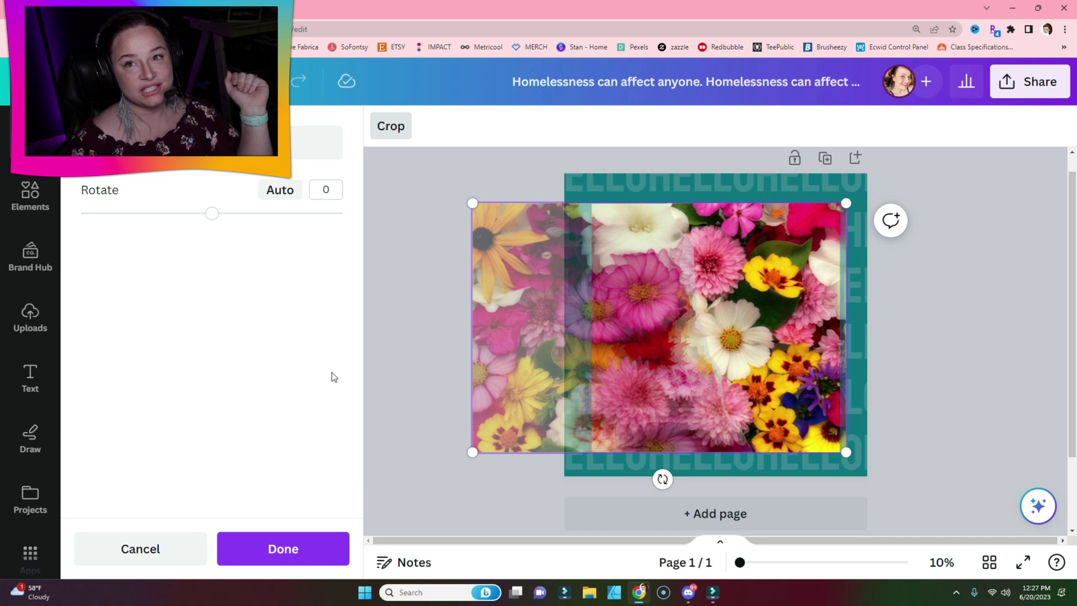
{"action": "left_click", "coordinate": [245, 366]}
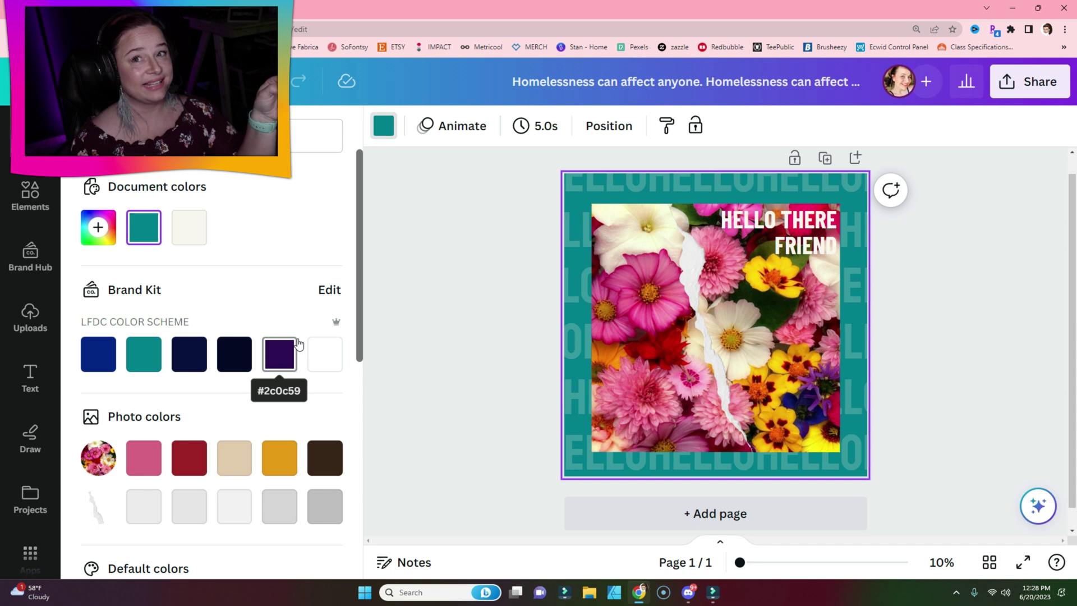
{"action": "key", "text": "ctrl+z"}
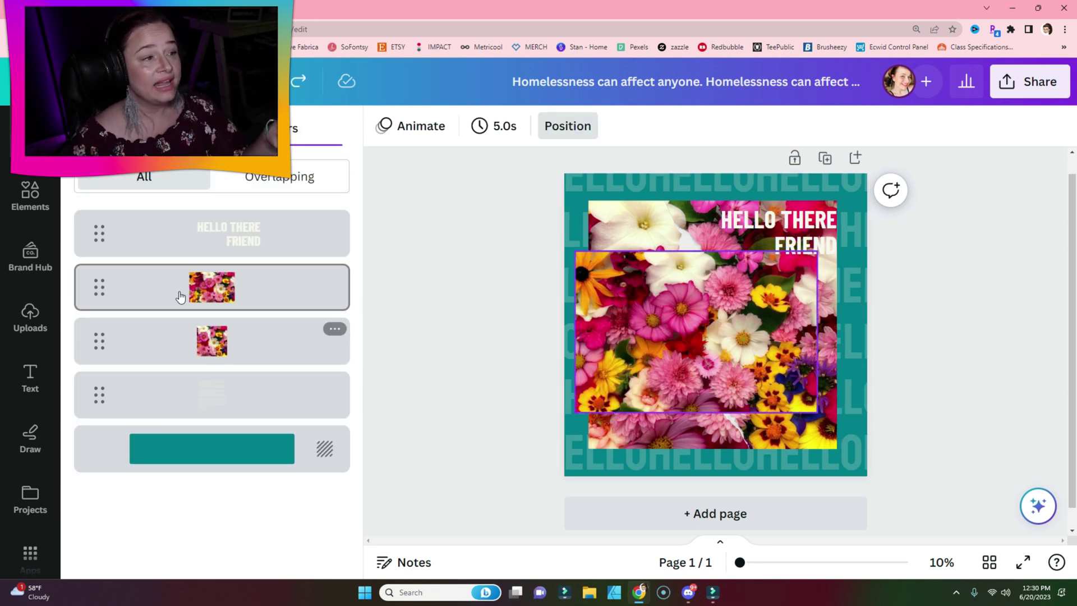
Step: Apply the wide flower photo's colours to the page from its layer menu
{"action": "left_click", "coordinate": [236, 350]}
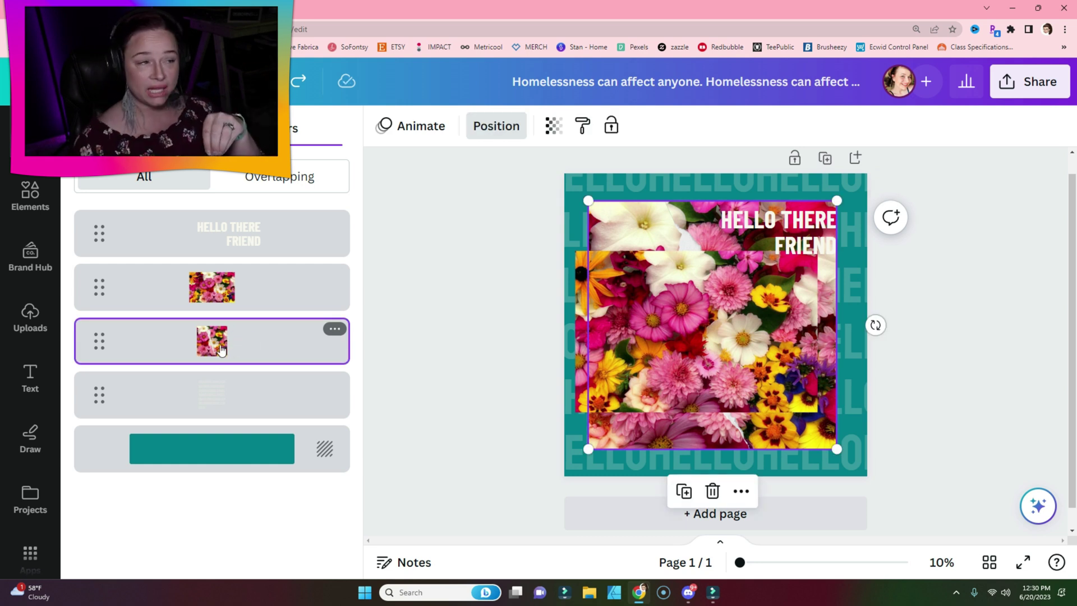
{"action": "right_click", "coordinate": [213, 359]}
{"action": "mouse_move", "coordinate": [213, 359]}
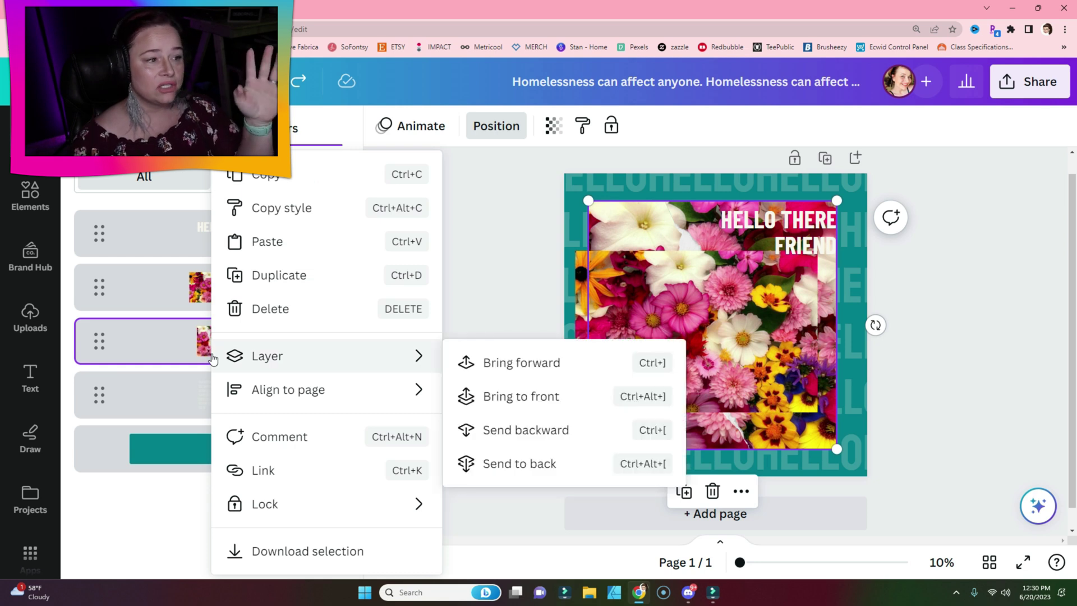
{"action": "left_click", "coordinate": [168, 293]}
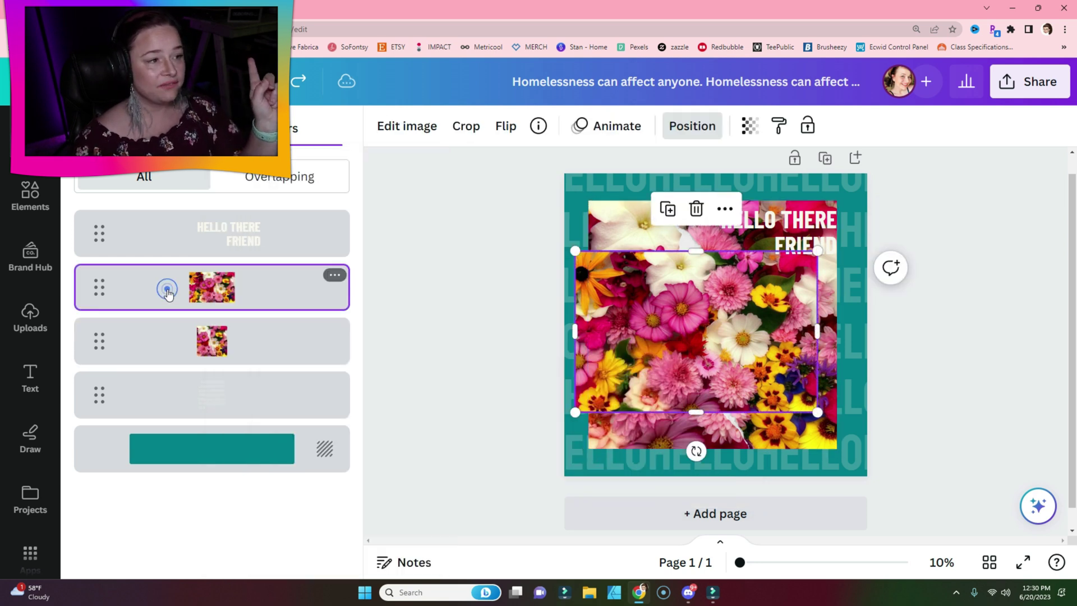
{"action": "right_click", "coordinate": [304, 287]}
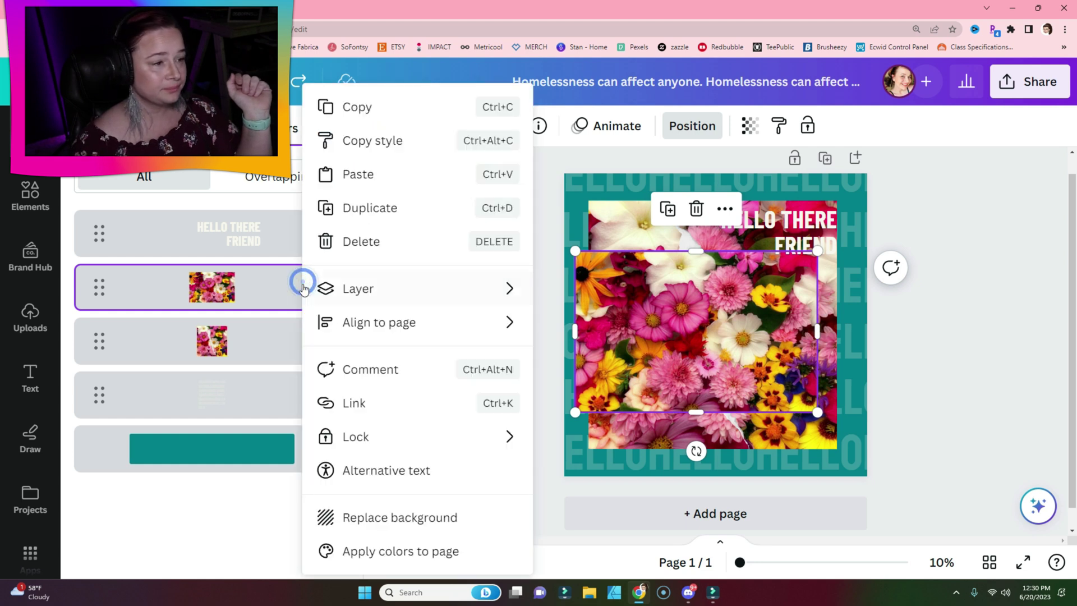
{"action": "mouse_move", "coordinate": [347, 305]}
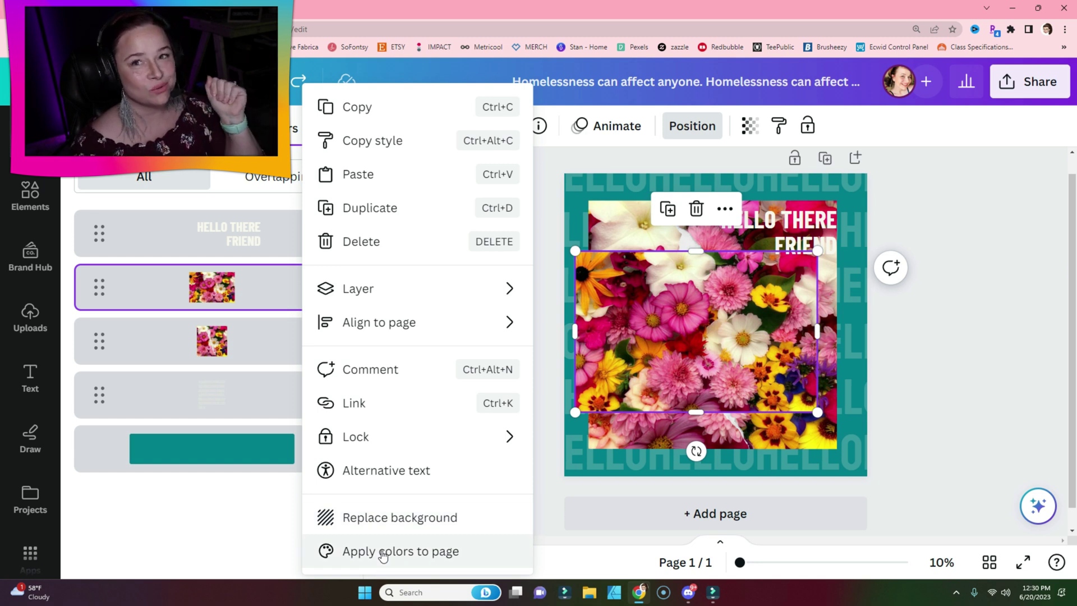
{"action": "left_click", "coordinate": [383, 553]}
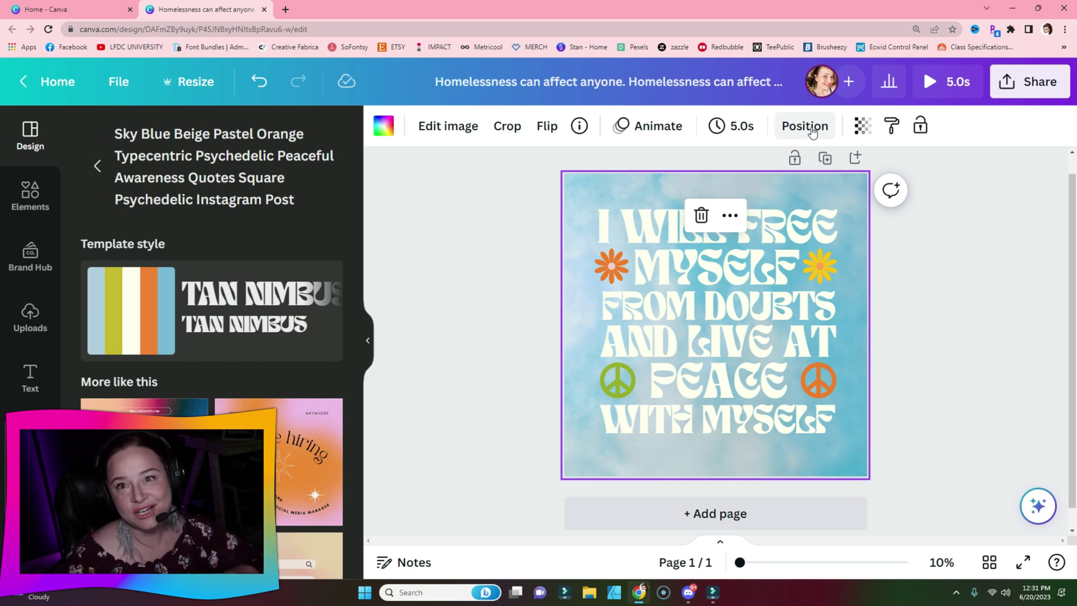
Step: Click through the WITH MYSELF, AND LIVE AT, FROM DOUBTS, PEACE, peace sign and flower layers
{"action": "left_click", "coordinate": [811, 130]}
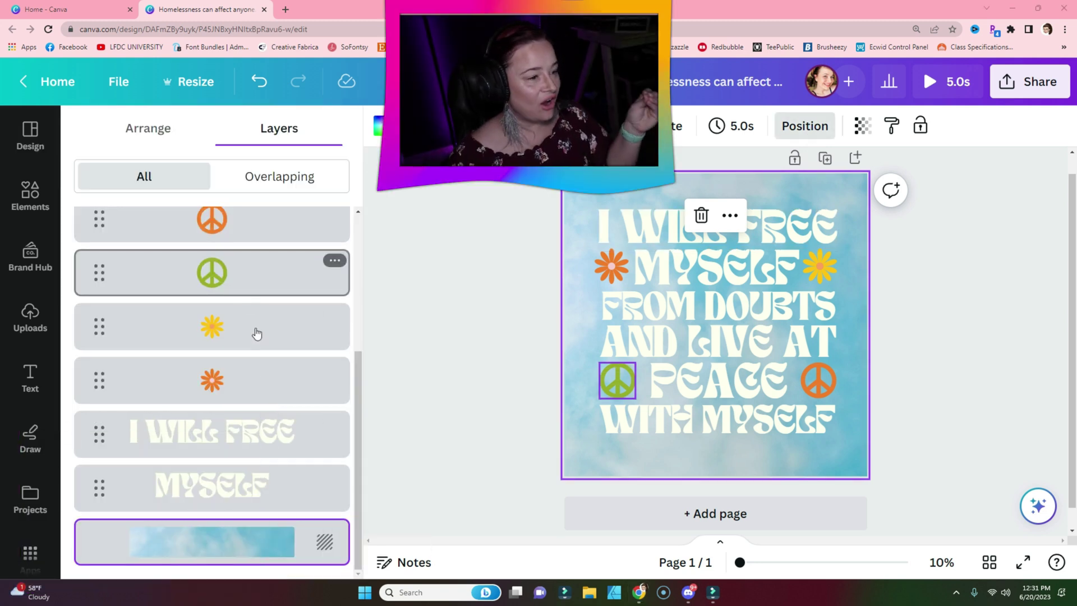
{"action": "scroll", "coordinate": [253, 437], "scroll_direction": "up", "scroll_amount": 4}
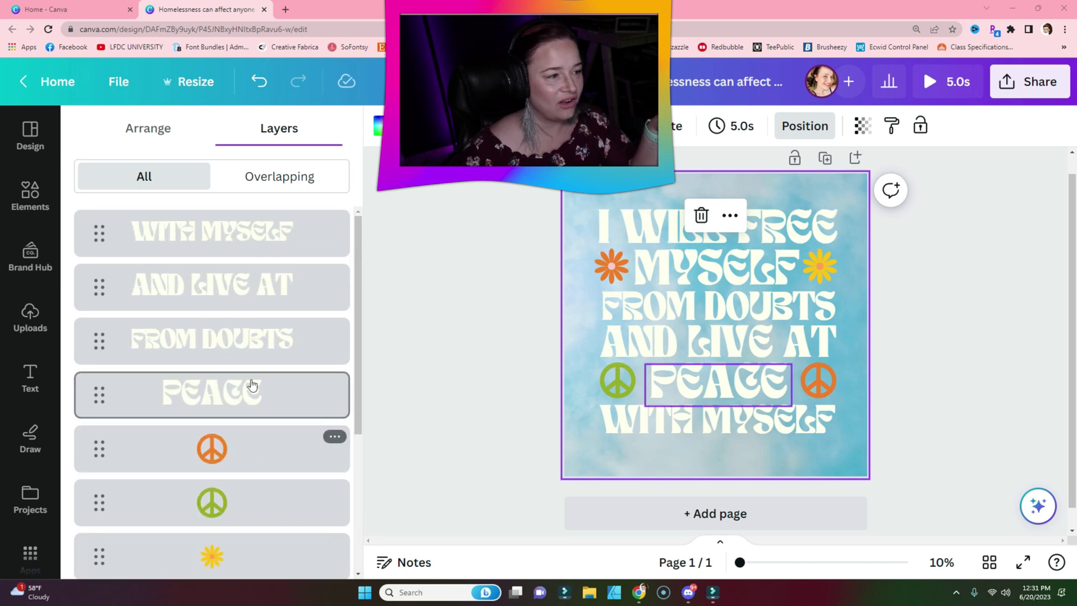
{"action": "left_click", "coordinate": [227, 232]}
{"action": "left_click", "coordinate": [219, 282]}
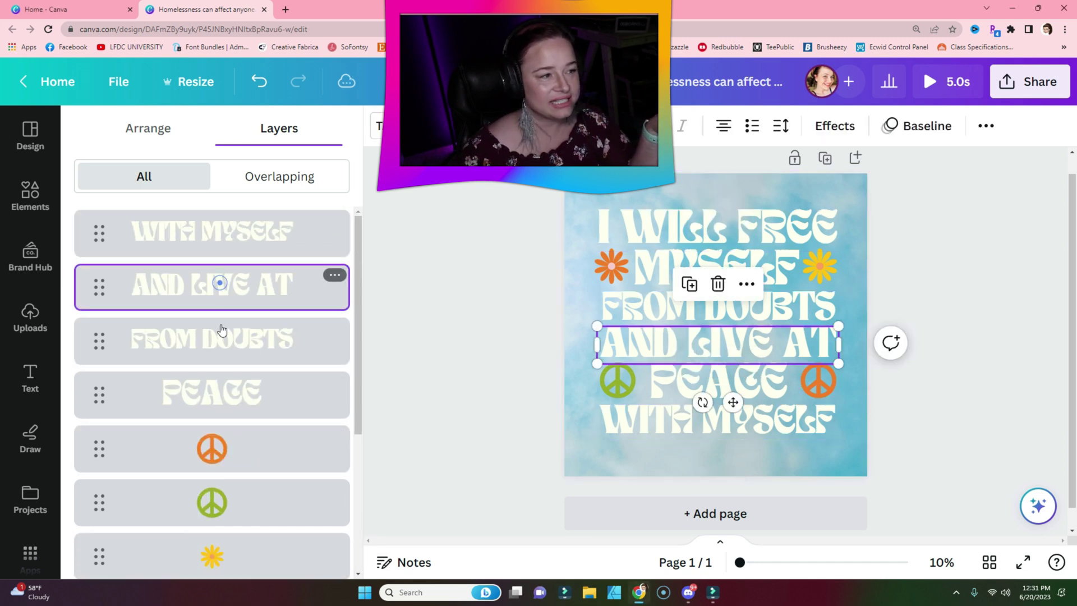
{"action": "left_click", "coordinate": [222, 330]}
{"action": "left_click", "coordinate": [222, 390]}
{"action": "scroll", "coordinate": [222, 425], "scroll_direction": "down", "scroll_amount": 2}
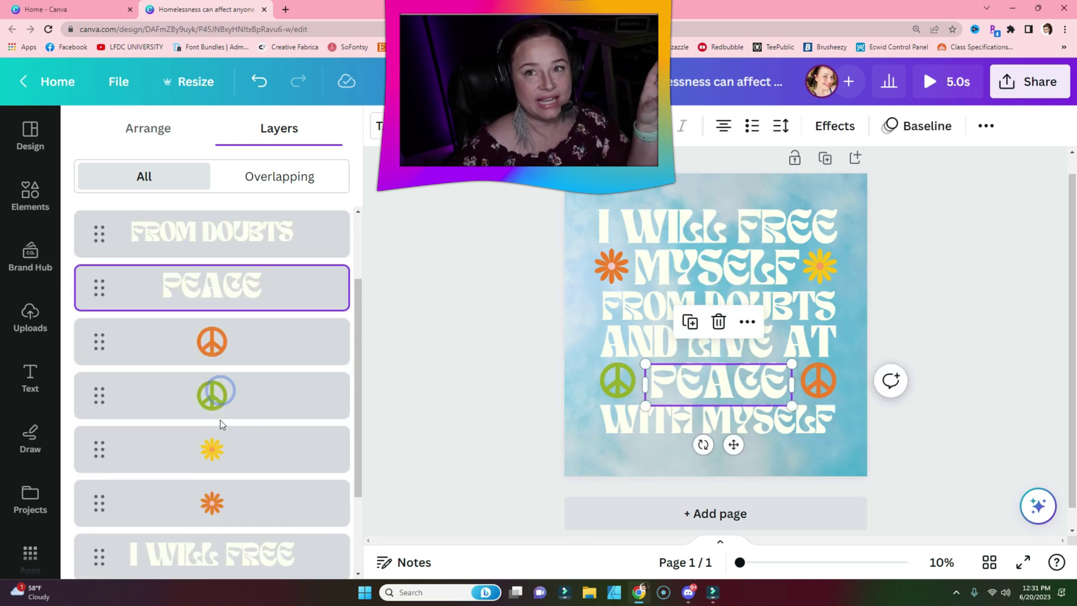
{"action": "left_click", "coordinate": [220, 393]}
{"action": "left_click", "coordinate": [214, 448]}
{"action": "scroll", "coordinate": [214, 448], "scroll_direction": "up", "scroll_amount": 2}
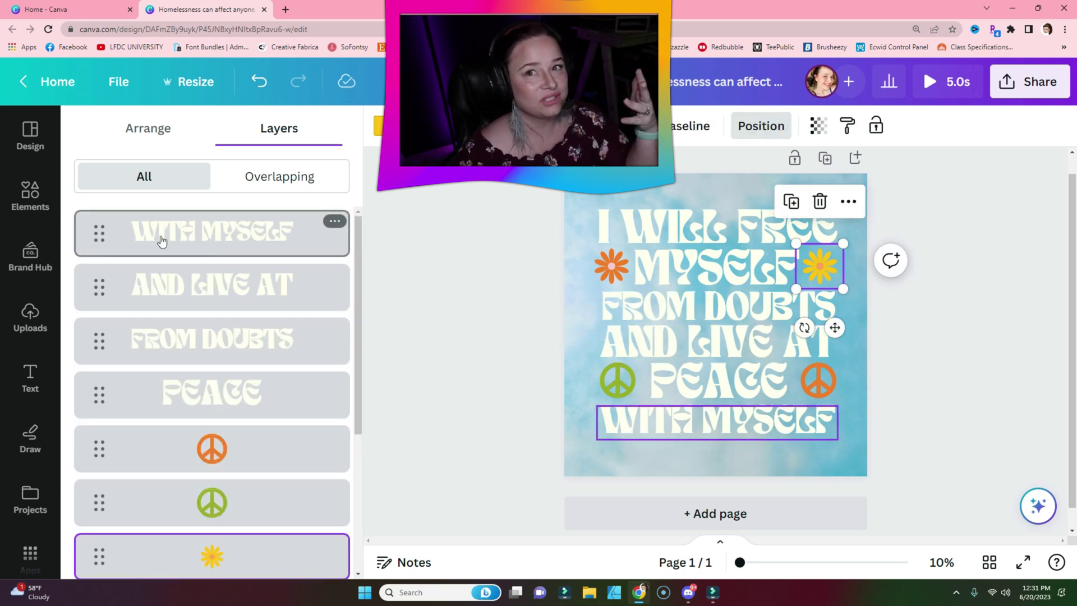
Step: Search Elements for 'retro background' and browse the photo results
{"action": "left_click", "coordinate": [31, 196]}
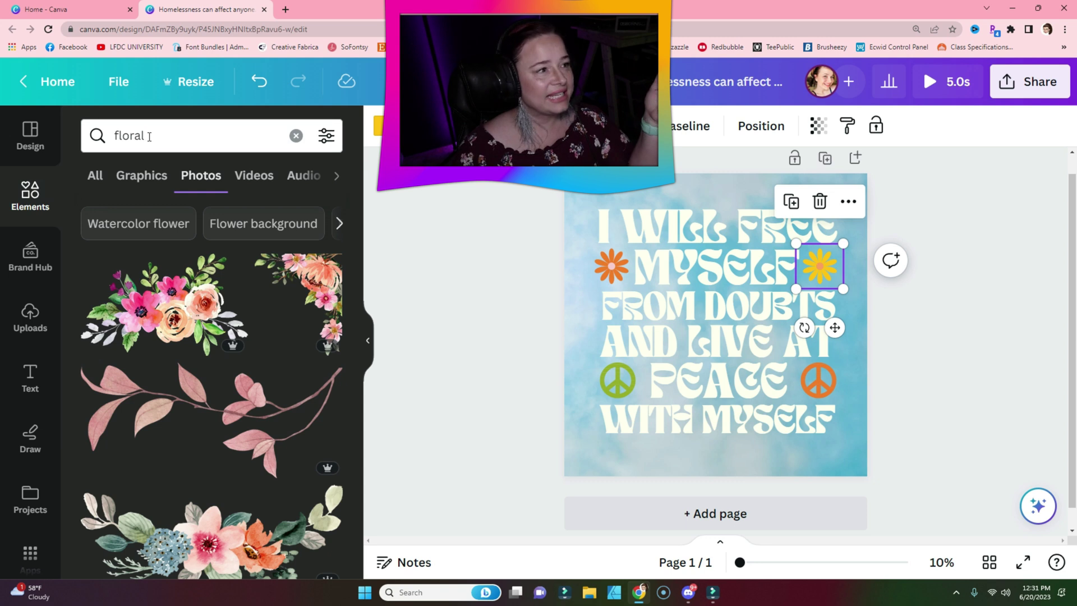
{"action": "left_click", "coordinate": [149, 137]}
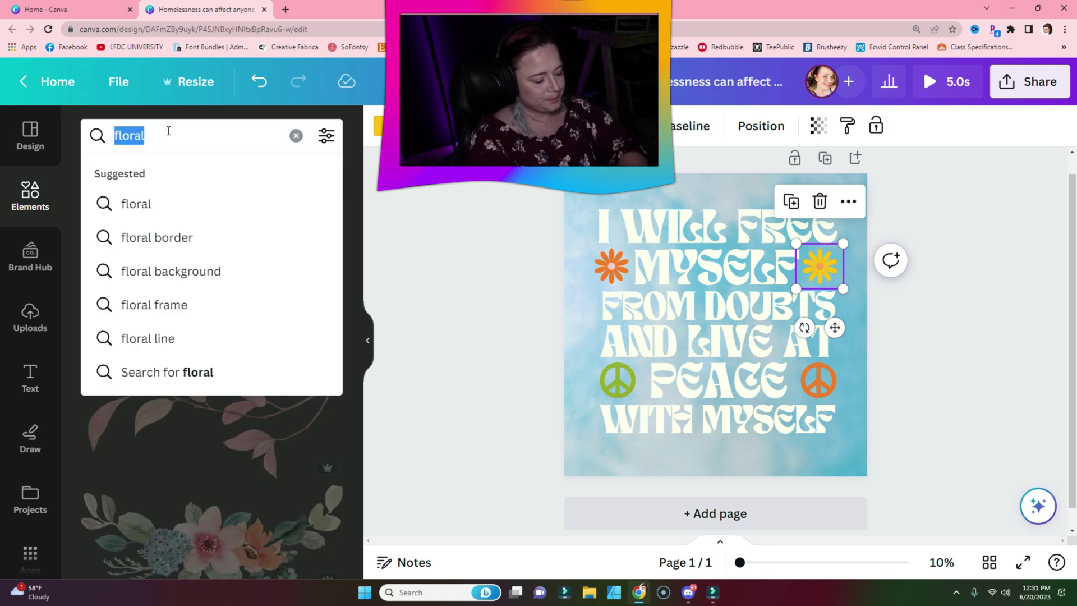
{"action": "type", "text": "retro"}
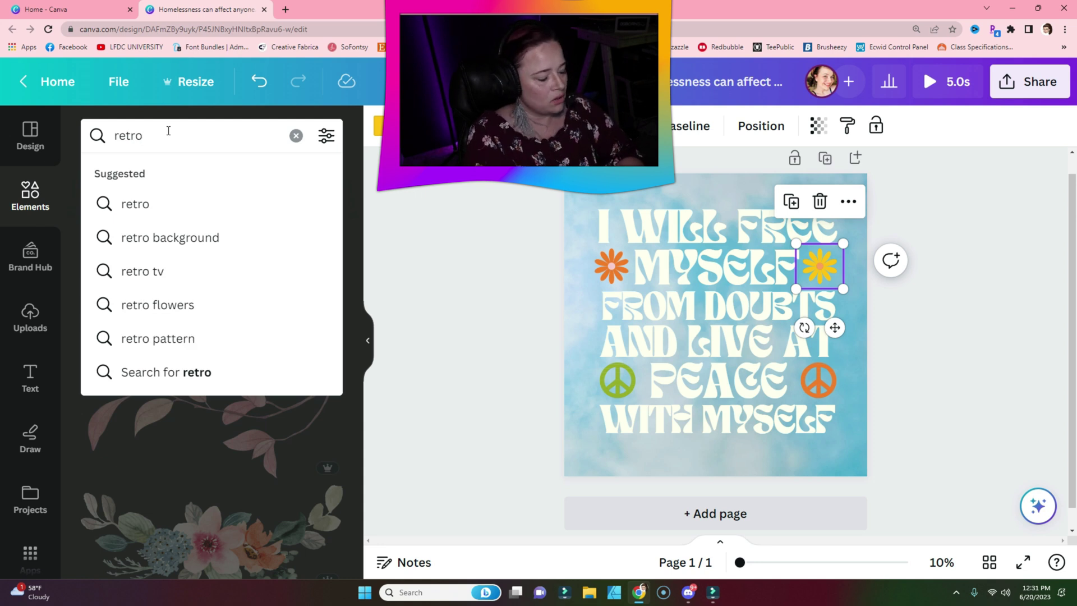
{"action": "type", "text": " background"}
{"action": "key", "text": "Return"}
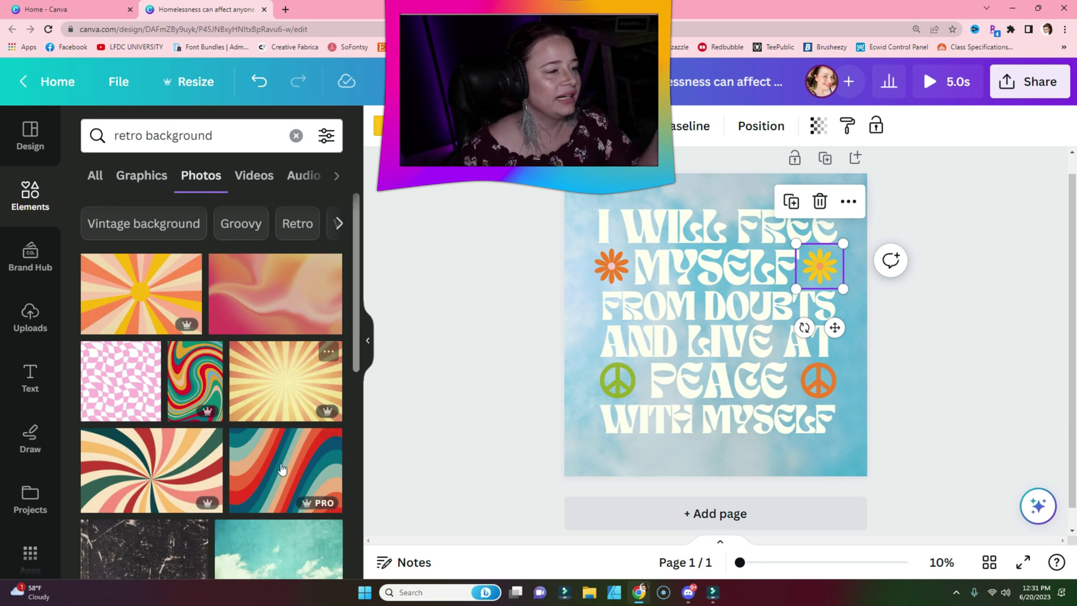
{"action": "scroll", "coordinate": [278, 493], "scroll_direction": "down", "scroll_amount": 2}
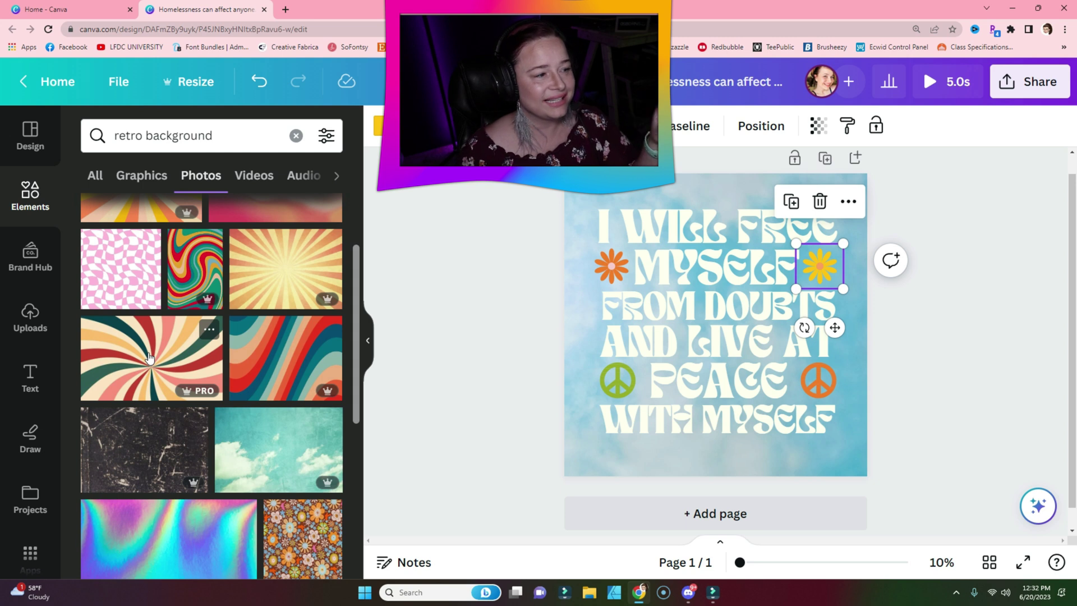
Step: Add the swirl sunburst photo and try recolouring the page from it, then undo
{"action": "left_click", "coordinate": [149, 358]}
{"action": "left_click", "coordinate": [694, 126]}
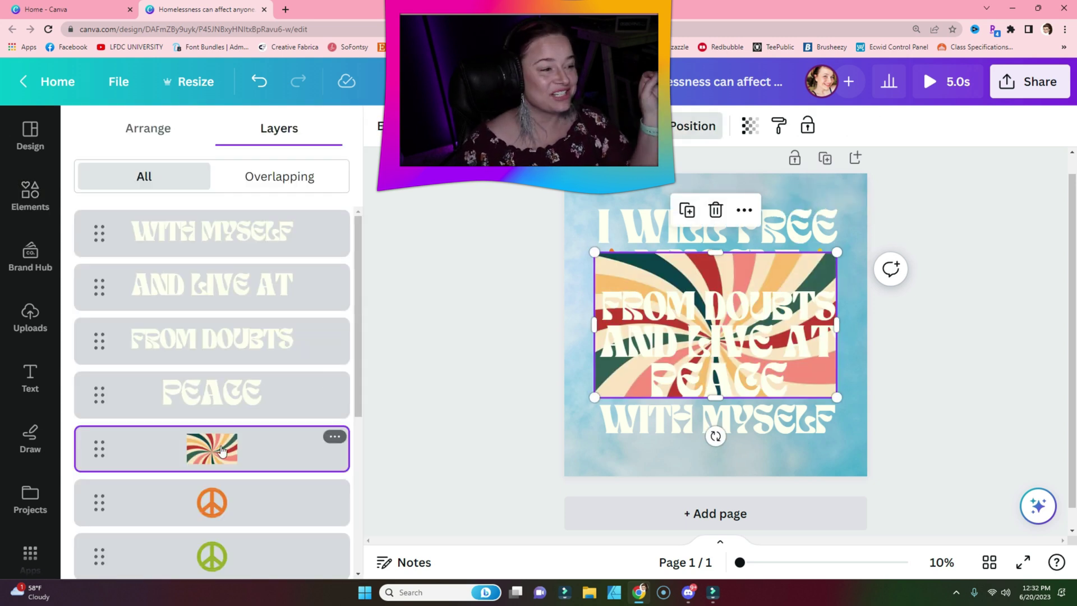
{"action": "right_click", "coordinate": [222, 450]}
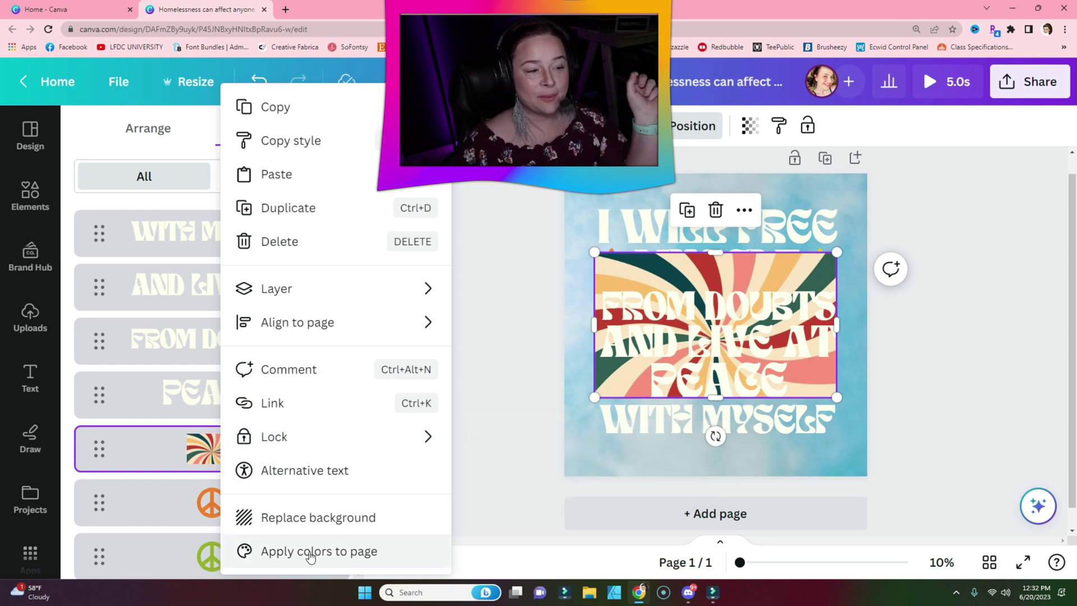
{"action": "left_click", "coordinate": [310, 552]}
{"action": "left_click_drag", "start_coordinate": [607, 261], "coordinate": [587, 199]}
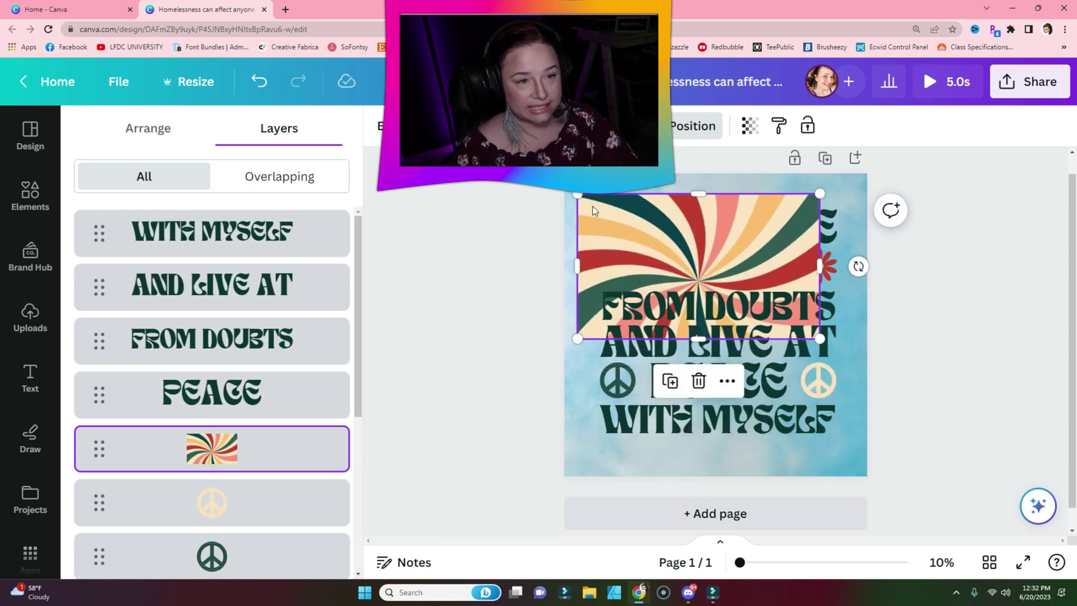
{"action": "key", "text": "Delete"}
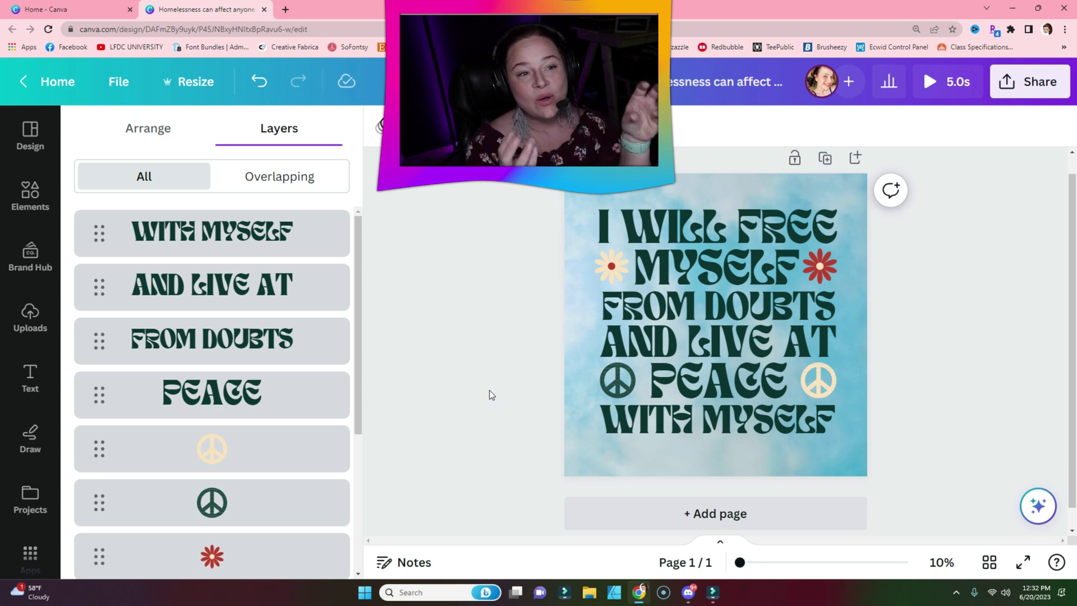
{"action": "key", "text": "ctrl+z"}
{"action": "key", "text": "ctrl+z"}
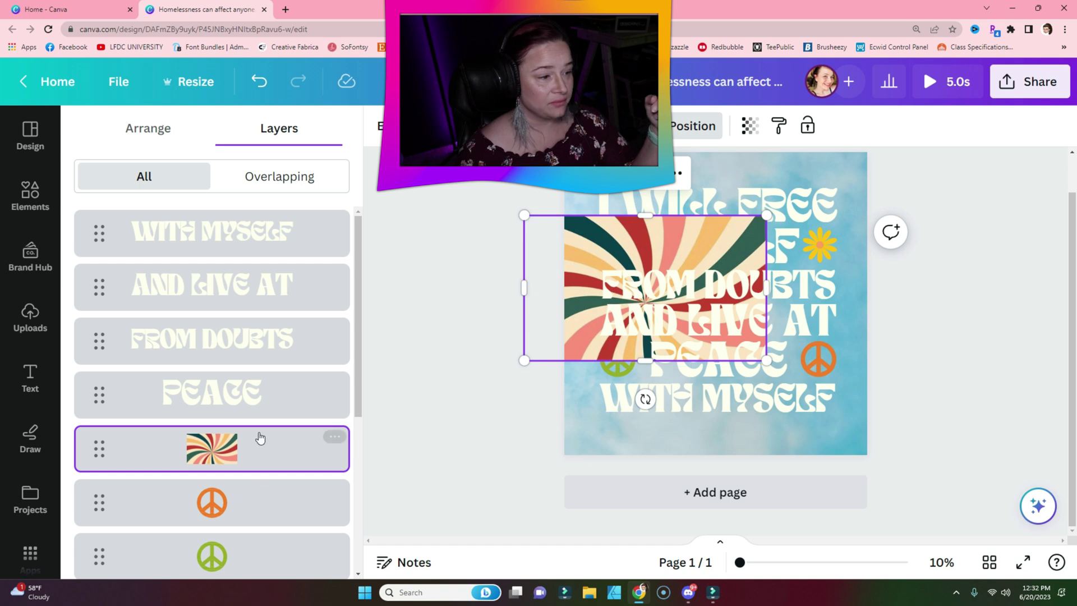
Step: Set the swirl sunburst photo as the full page background
{"action": "scroll", "coordinate": [260, 432], "scroll_direction": "down", "scroll_amount": 2}
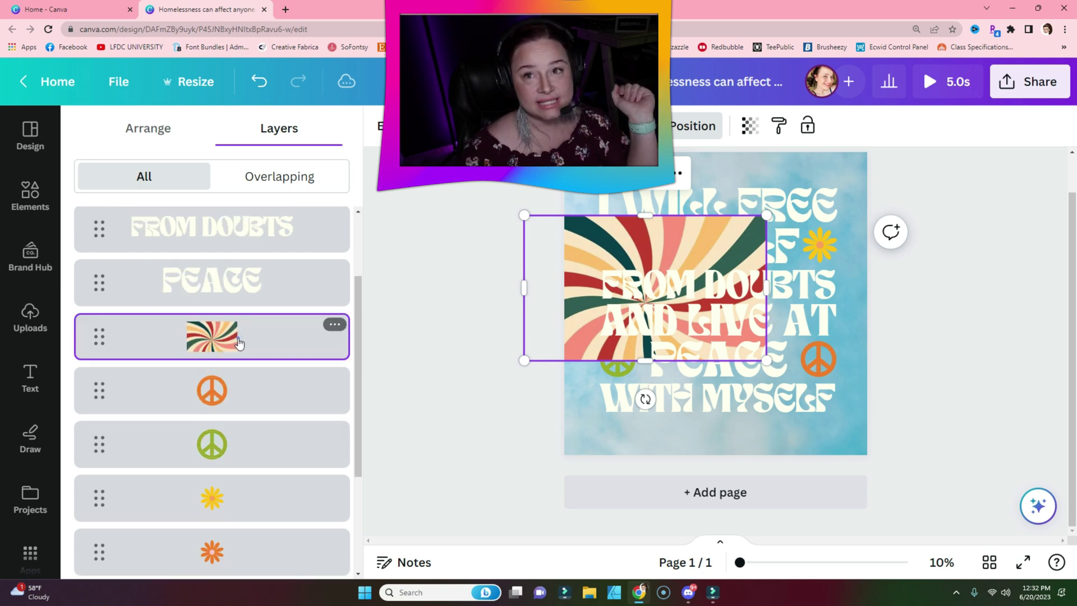
{"action": "left_click", "coordinate": [331, 327]}
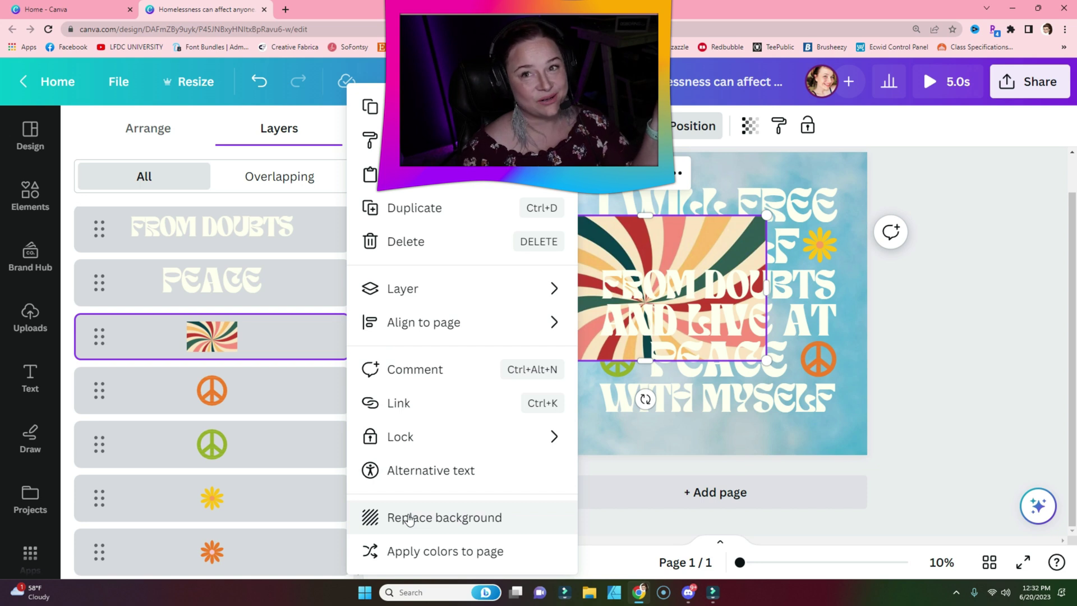
{"action": "left_click", "coordinate": [409, 517]}
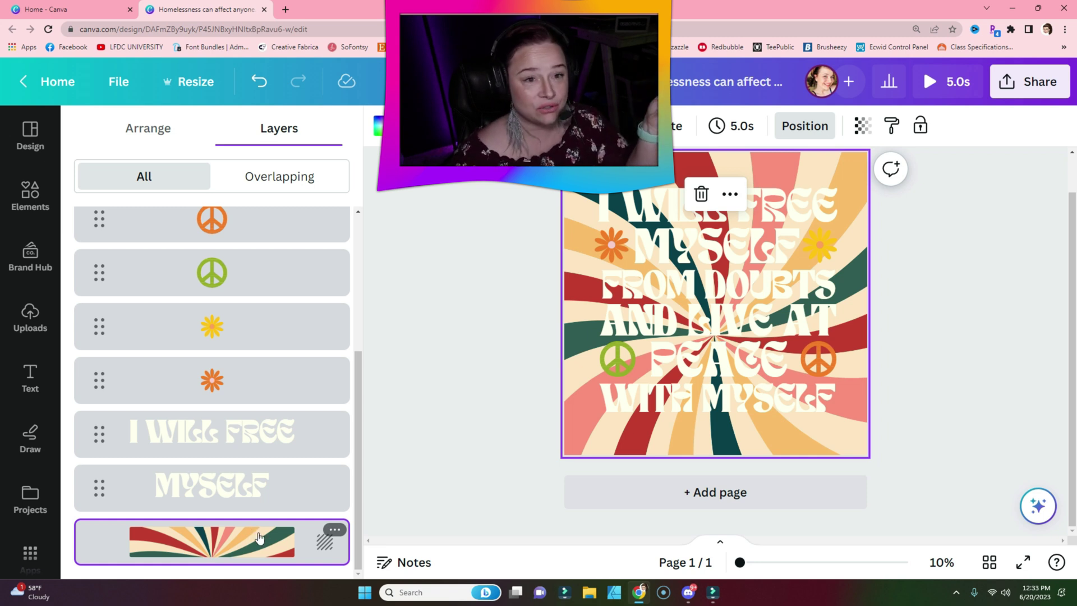
Step: Recolour the quote text dark green from the sunburst, fading the background to about 57 transparency
{"action": "right_click", "coordinate": [259, 539]}
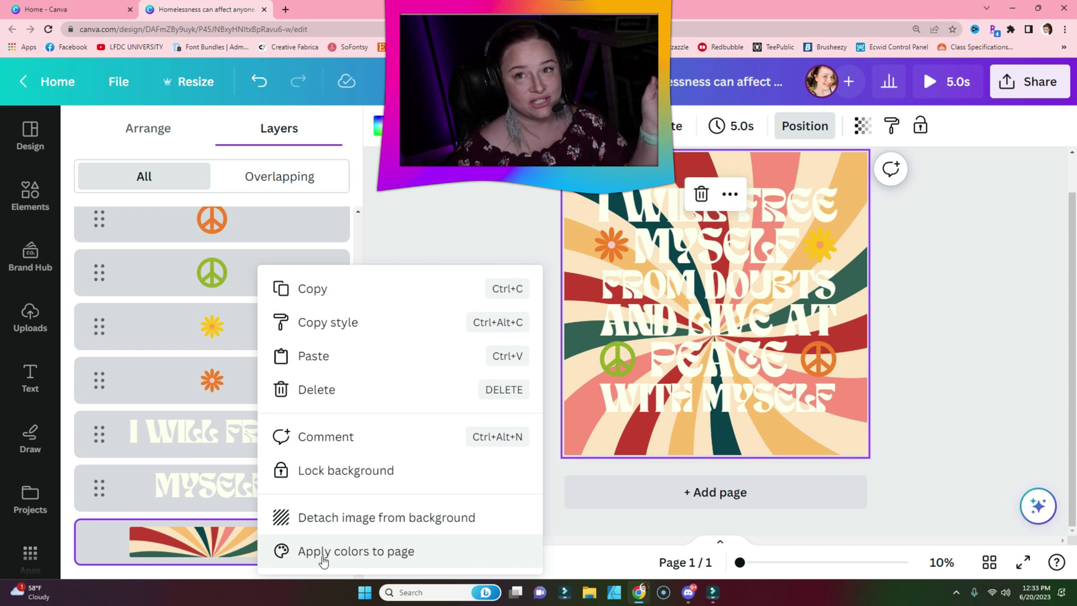
{"action": "left_click", "coordinate": [323, 553]}
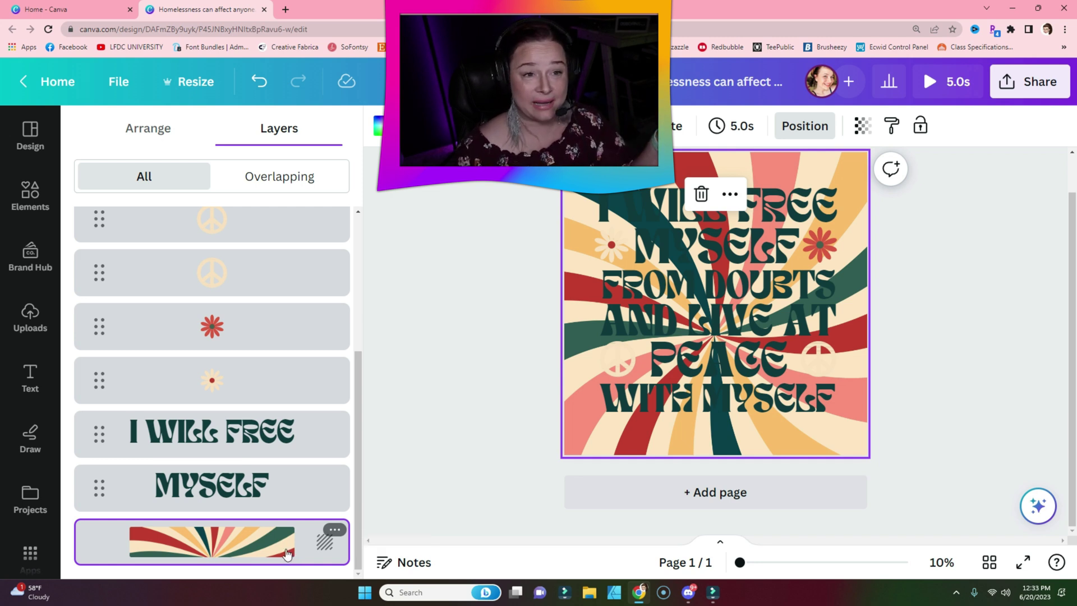
{"action": "left_click", "coordinate": [863, 126]}
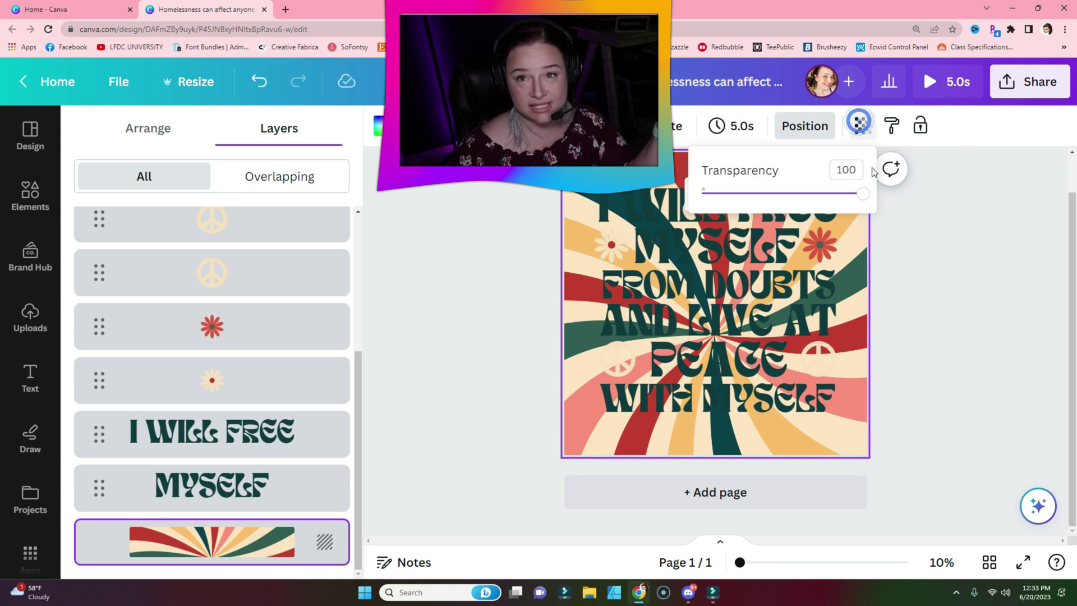
{"action": "left_click_drag", "start_coordinate": [863, 194], "coordinate": [784, 209]}
{"action": "left_click", "coordinate": [500, 335]}
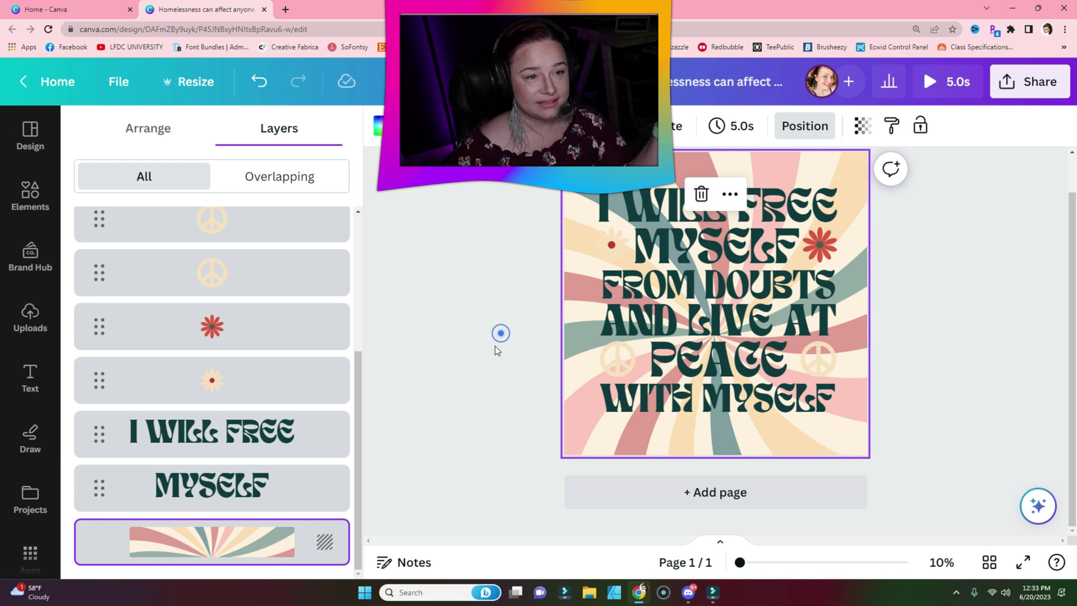
{"action": "left_click", "coordinate": [482, 393]}
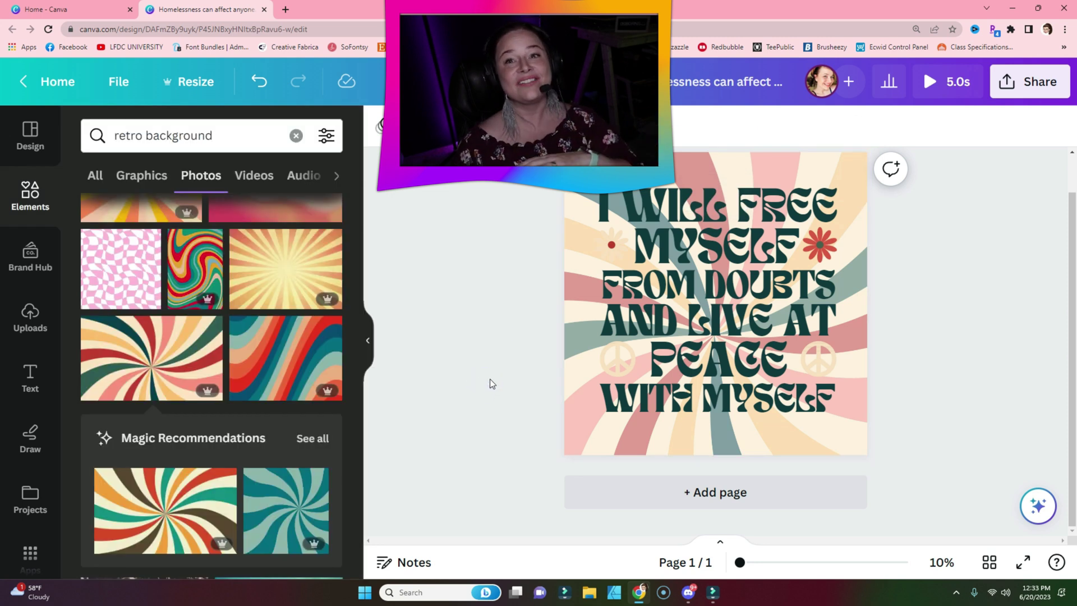